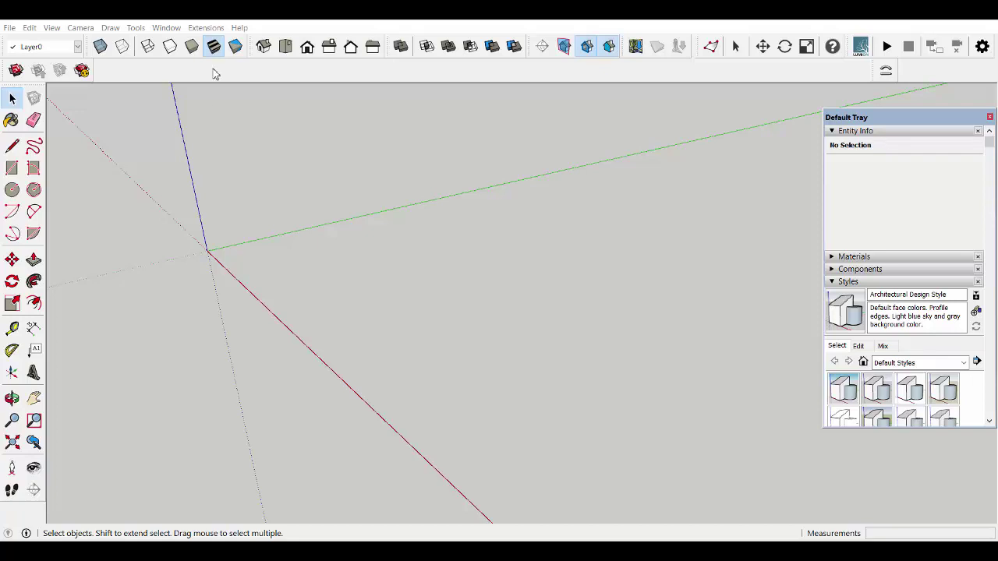
Step: Enable the Sandbox toolbar and detach it as a floating palette
right_click(220, 74)
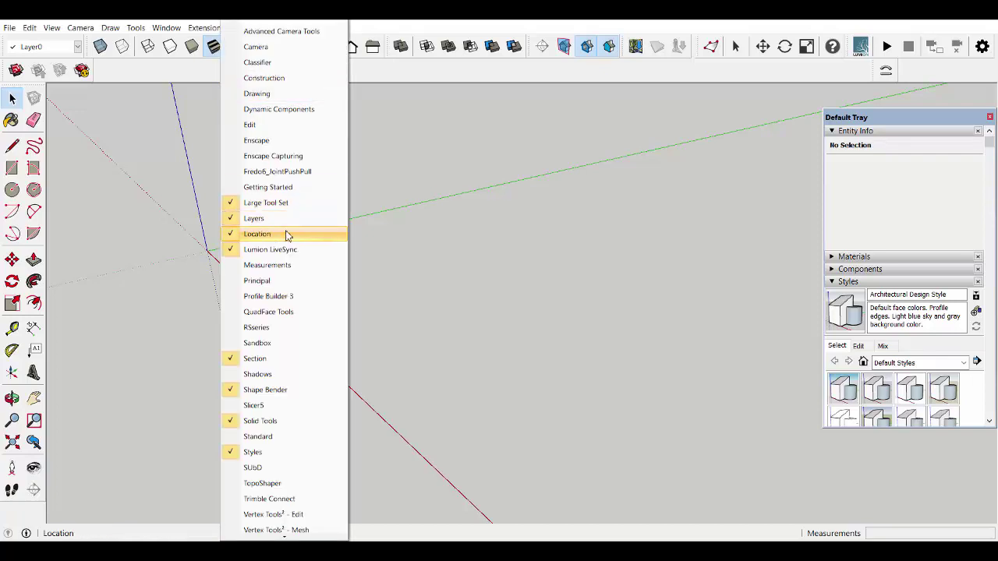
click(285, 344)
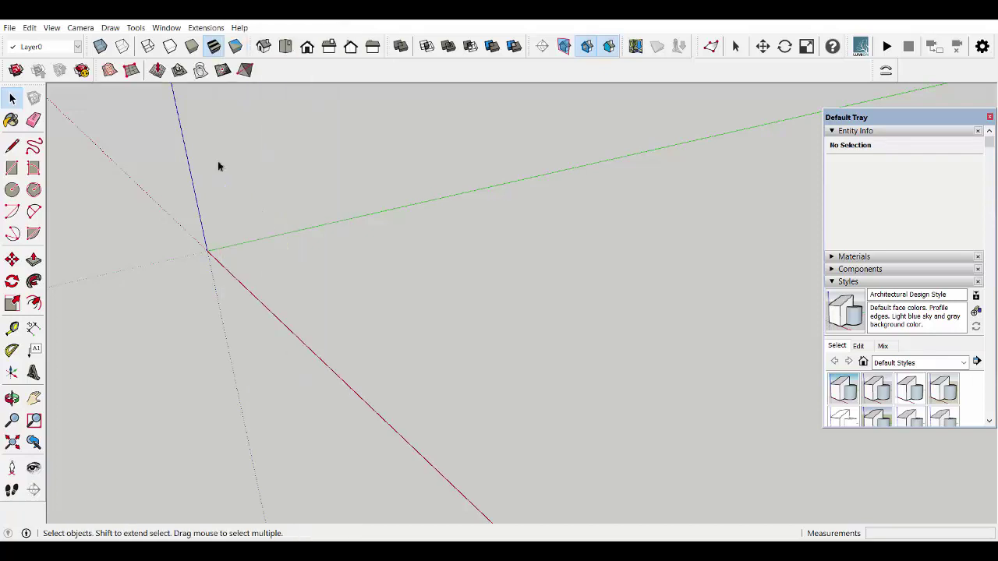
drag(92, 106, 78, 99)
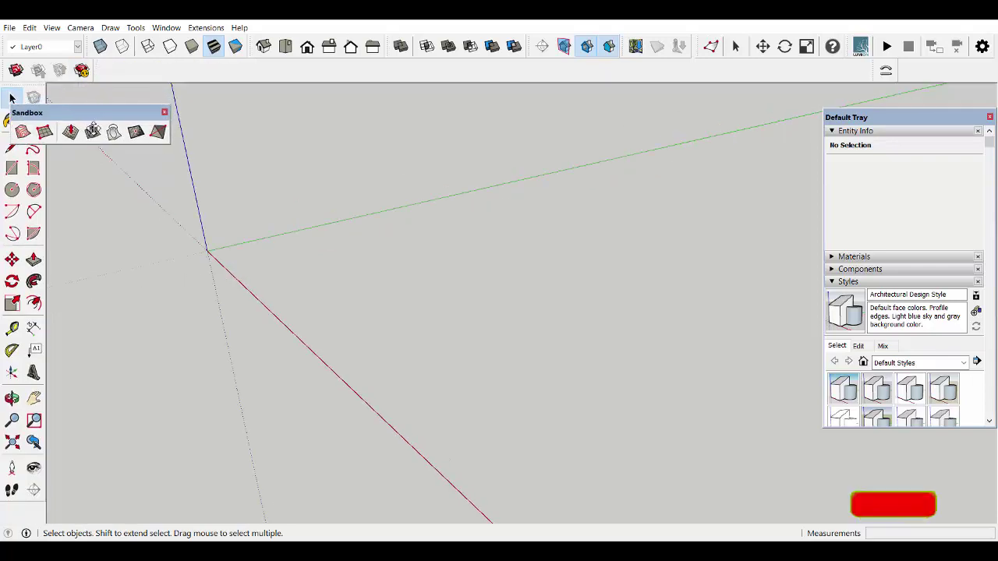
middle_drag(241, 218, 123, 172)
Step: Draw a flat Sandbox grid with 300 cm spacing starting at the origin
click(93, 116)
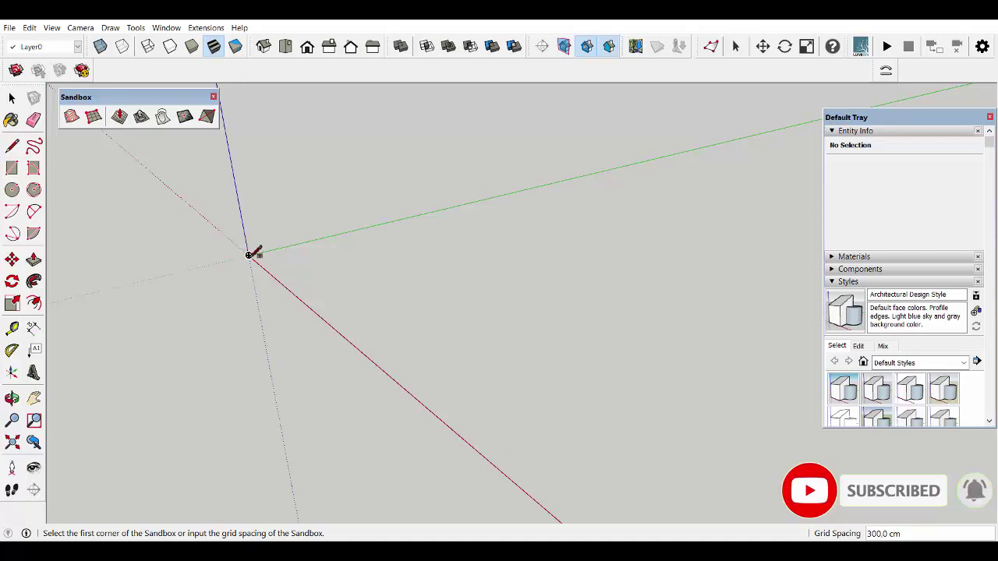
click(251, 257)
click(468, 203)
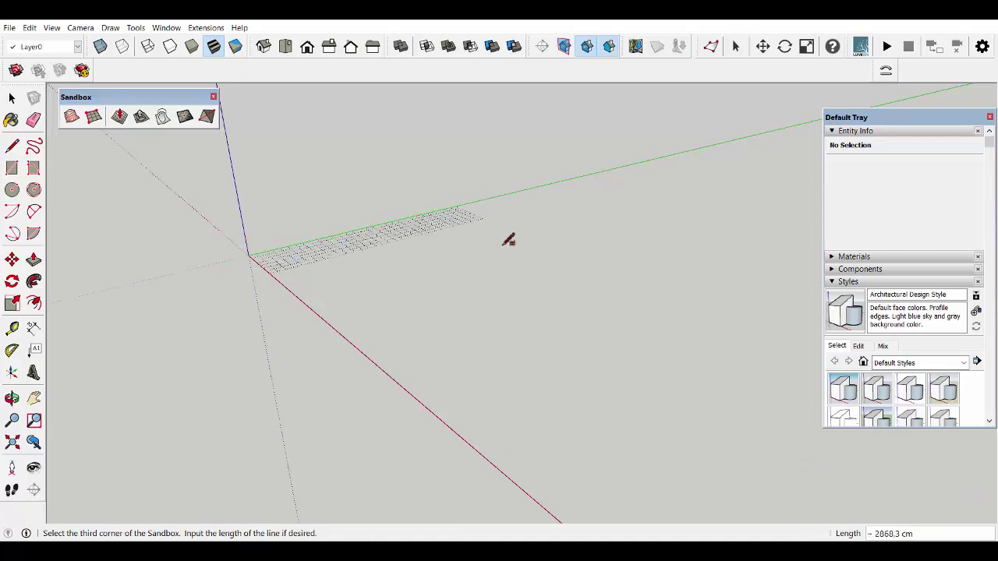
click(565, 293)
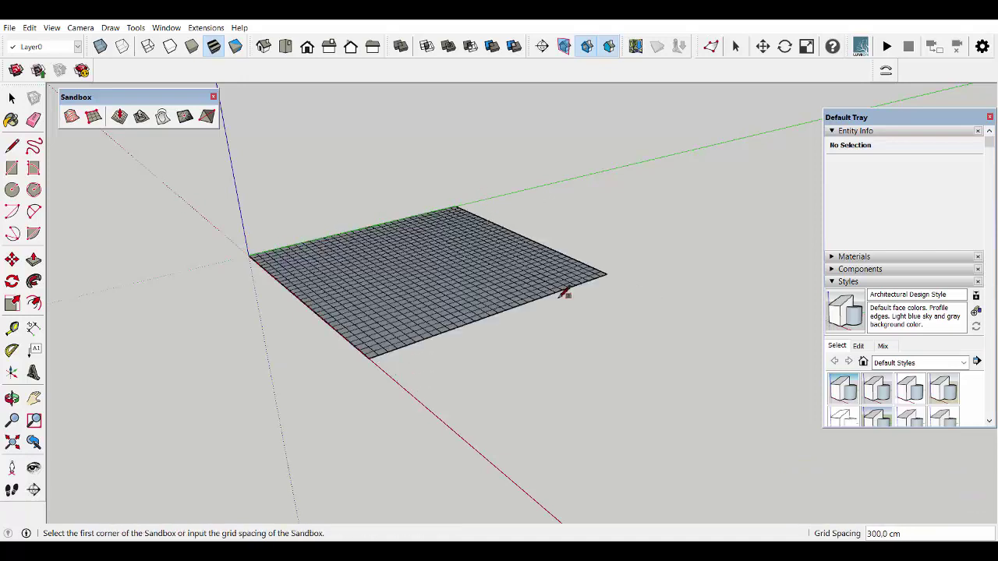
scroll(363, 263, up, 3)
scroll(312, 227, up, 2)
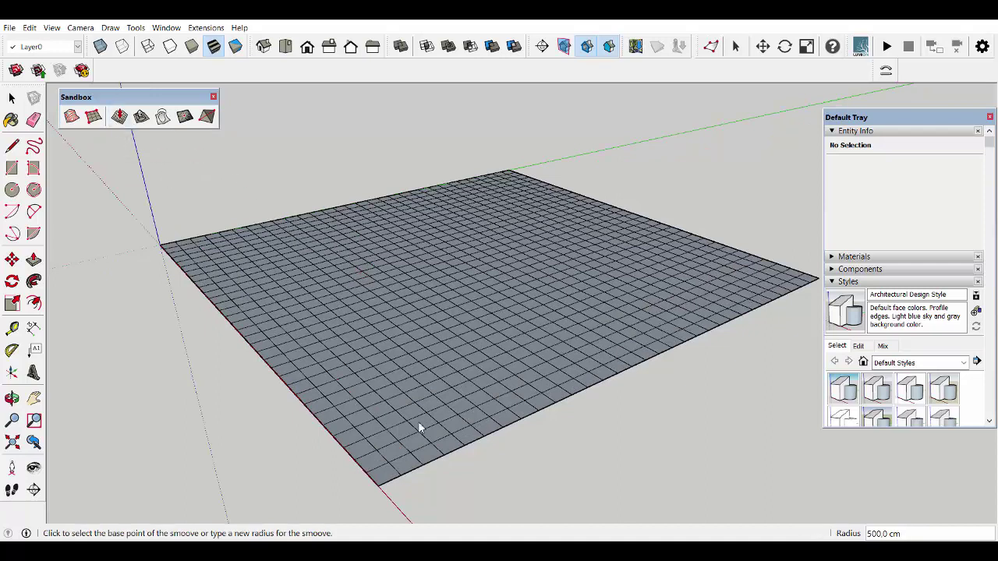
Step: Explode the grid group into loose editable geometry
key(space)
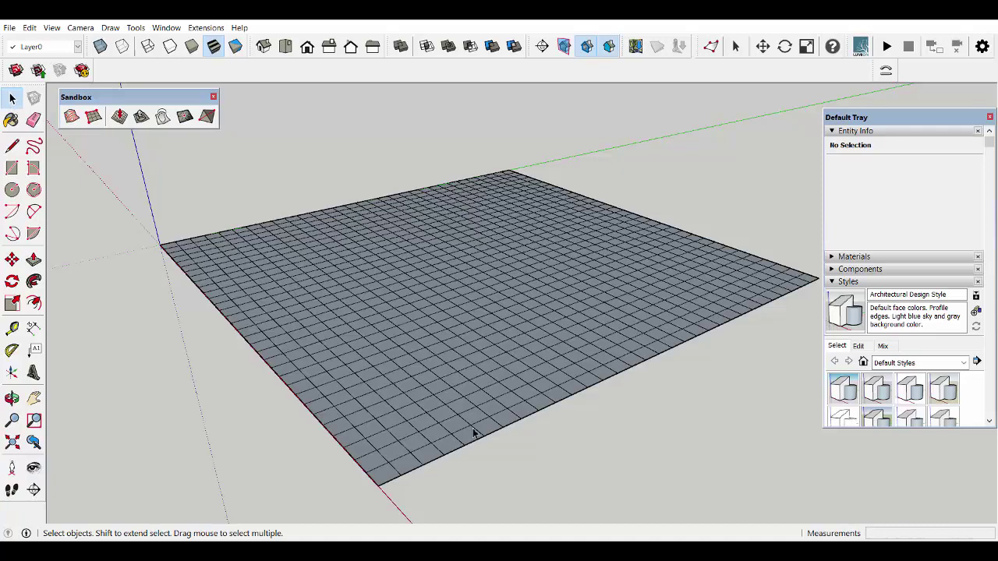
right_click(470, 424)
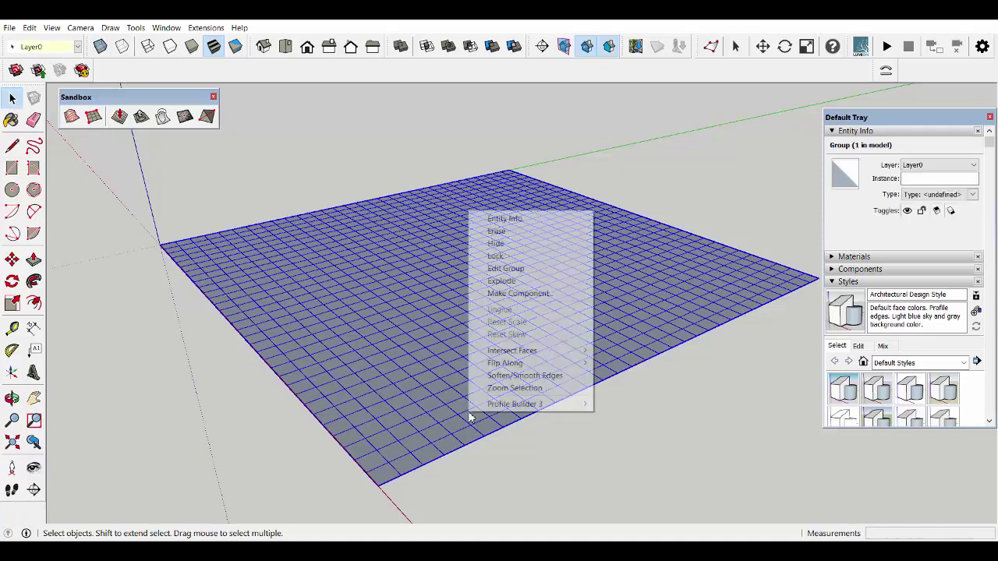
click(515, 281)
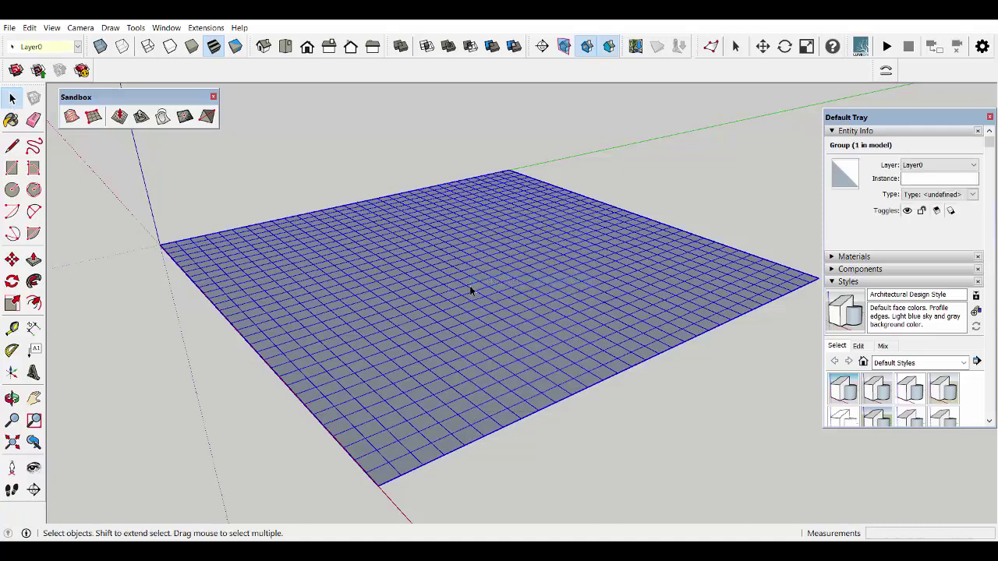
middle_drag(429, 271, 414, 327)
Step: Raise three hills with Smoove at 1000 cm radius, the third further back
scroll(414, 327, up, 3)
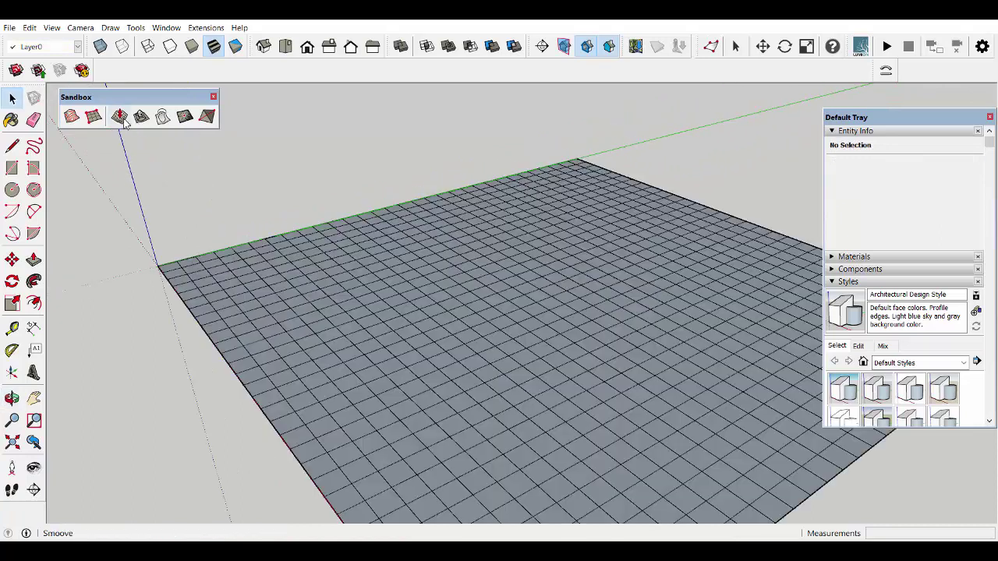
click(122, 119)
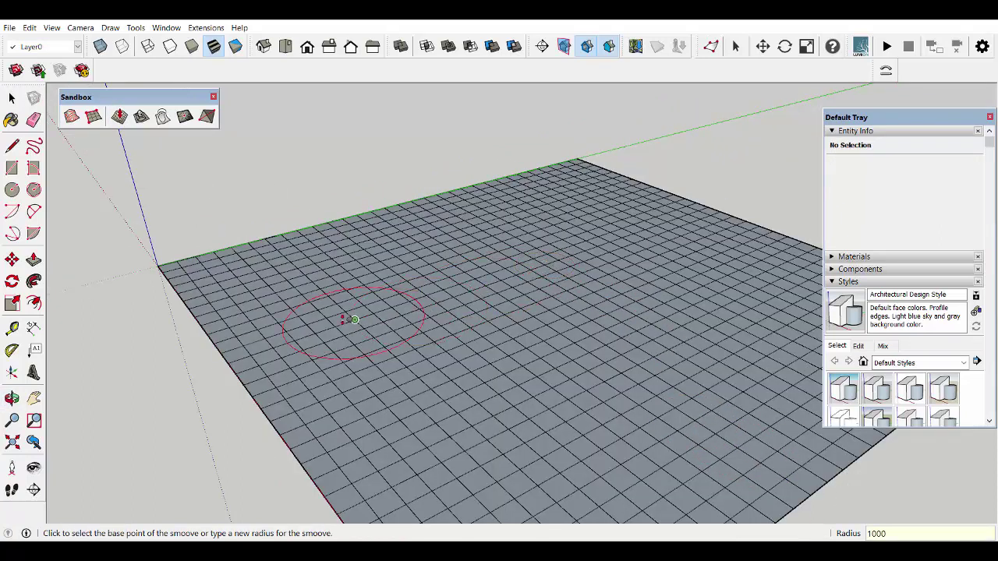
click(353, 319)
click(342, 273)
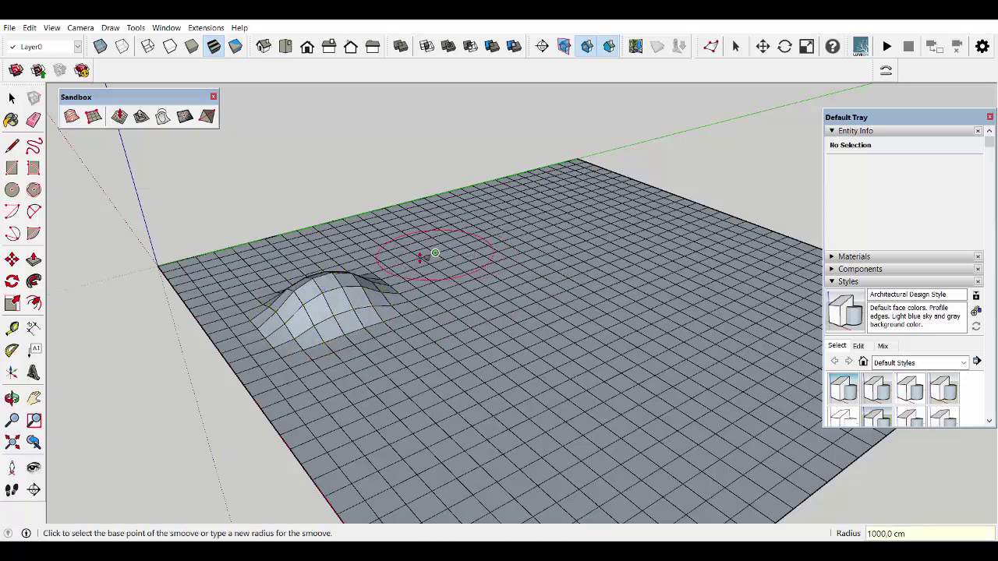
click(394, 262)
click(397, 234)
click(520, 222)
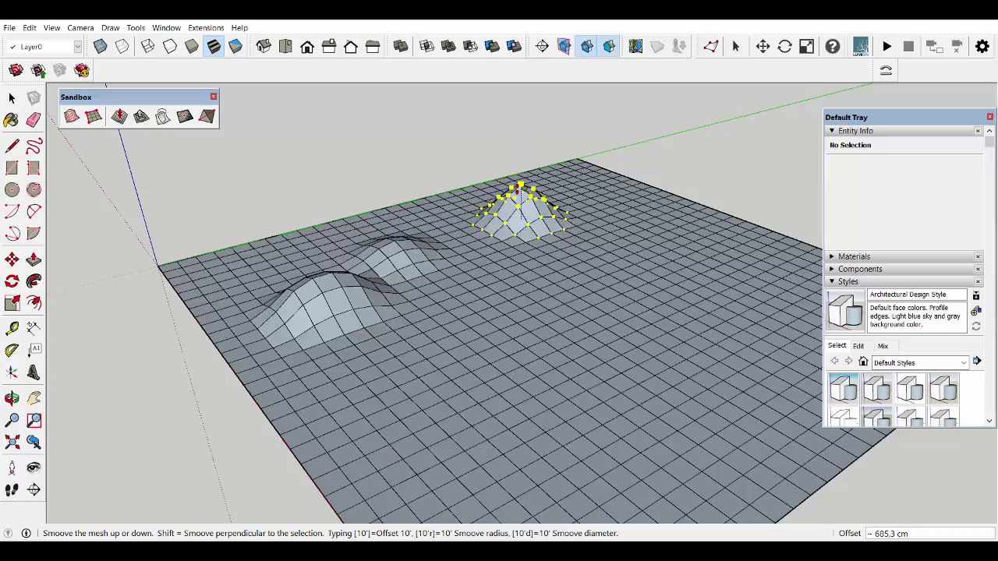
click(517, 201)
scroll(515, 210, up, 3)
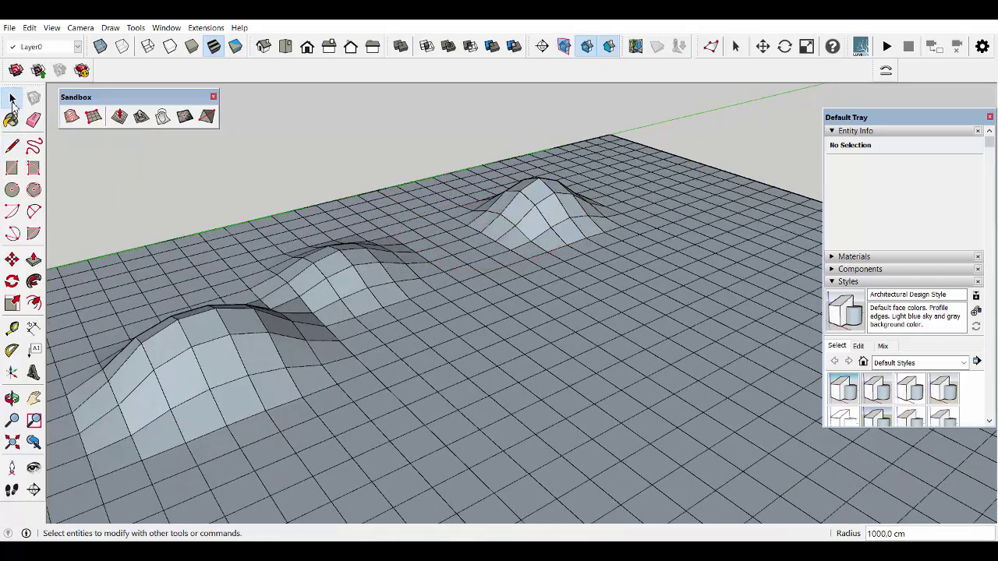
Step: Select several terrain edges and smoove the selected area upward into hills
click(12, 97)
click(438, 251)
scroll(438, 252, down, 2)
scroll(435, 252, down, 2)
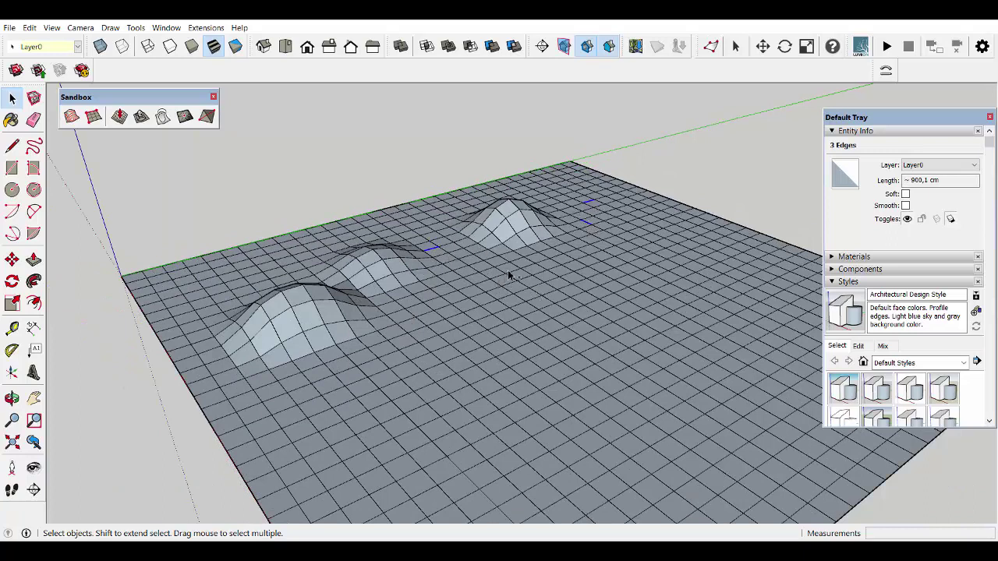
shift+click(492, 307)
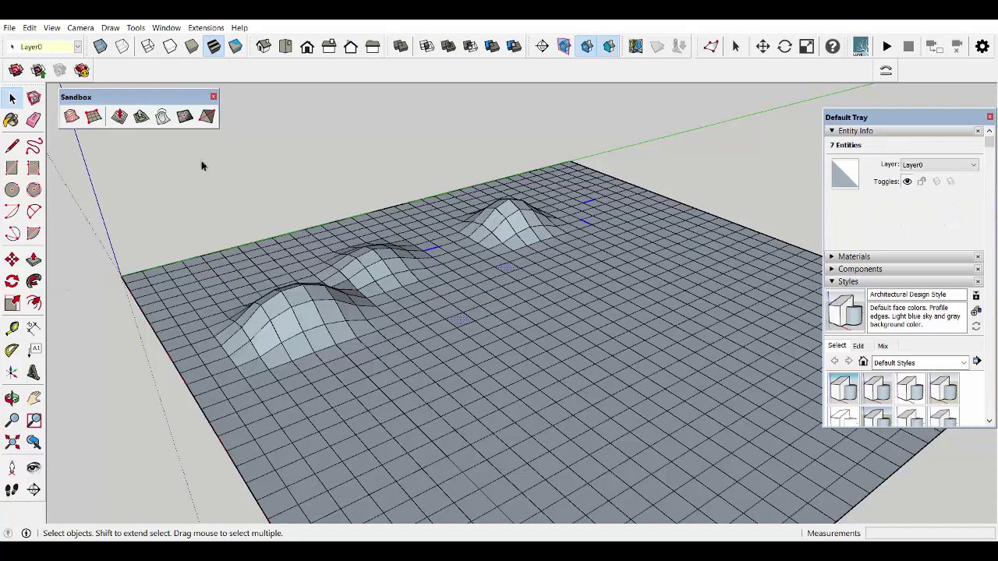
click(119, 116)
click(438, 251)
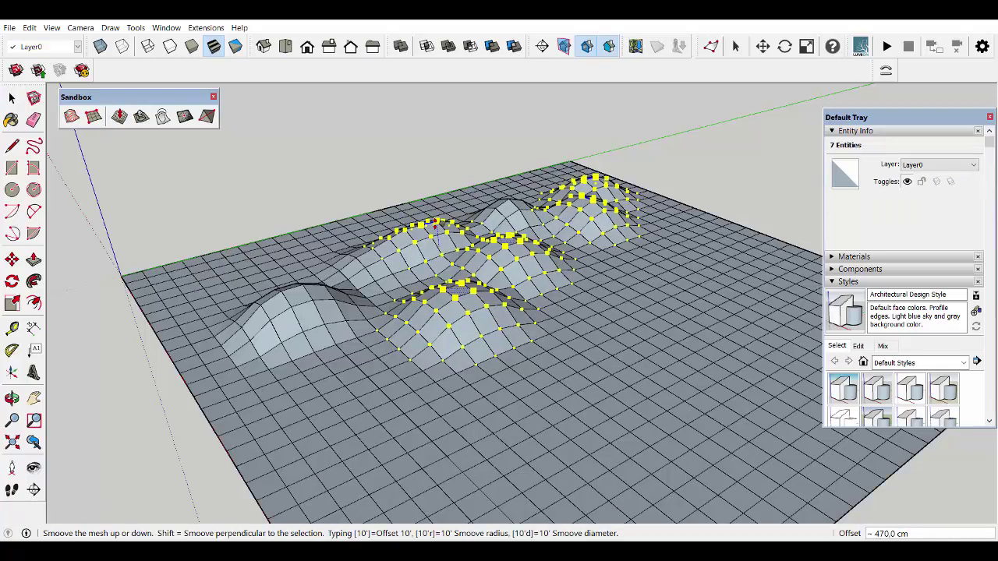
click(436, 220)
scroll(541, 292, down, 3)
mouse_move(541, 292)
middle_down()
mouse_move(554, 316)
mouse_move(606, 279)
middle_up()
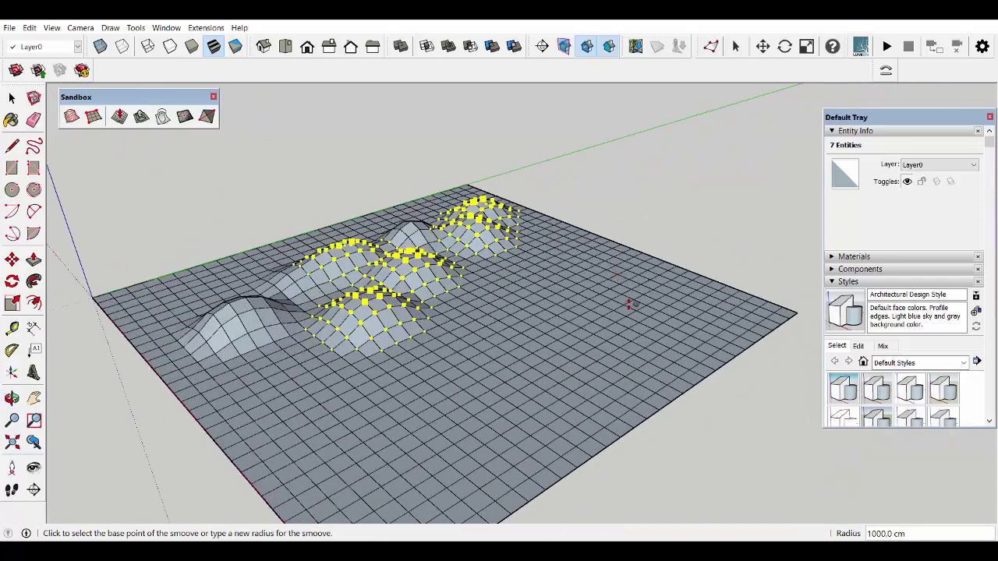
Step: Raise hills along the right edge, including a tall peak on the right
click(12, 98)
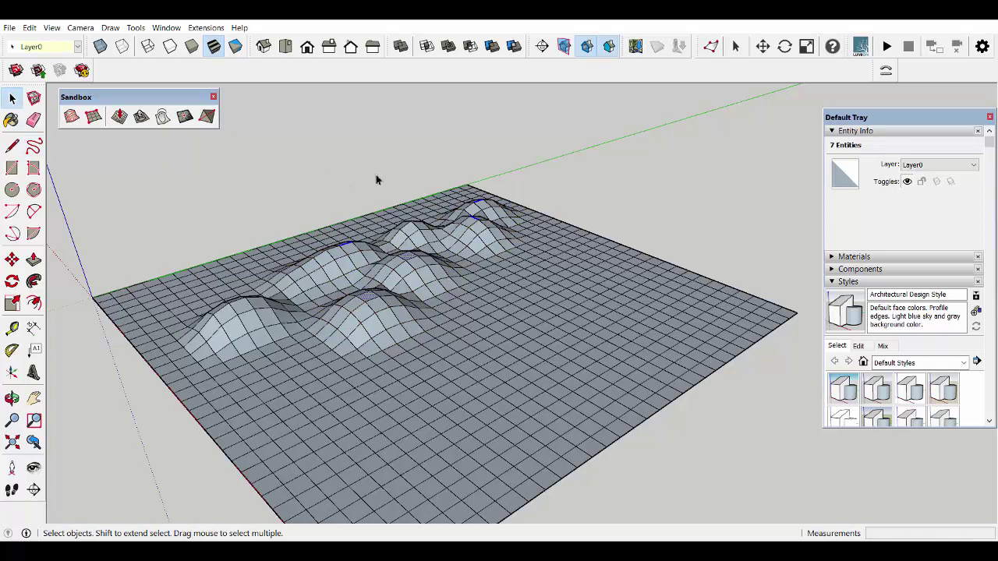
click(118, 116)
click(607, 279)
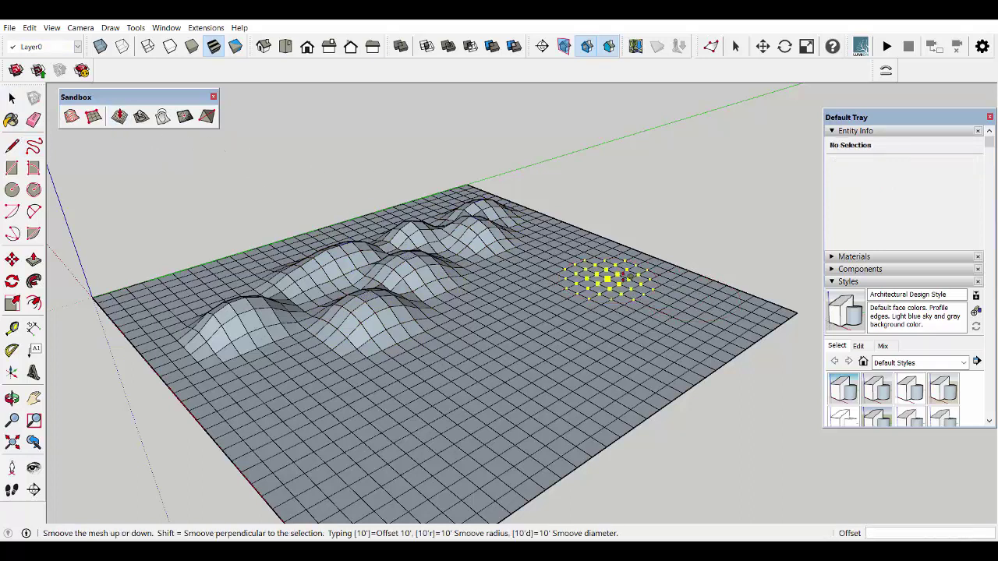
click(607, 261)
click(679, 300)
click(683, 286)
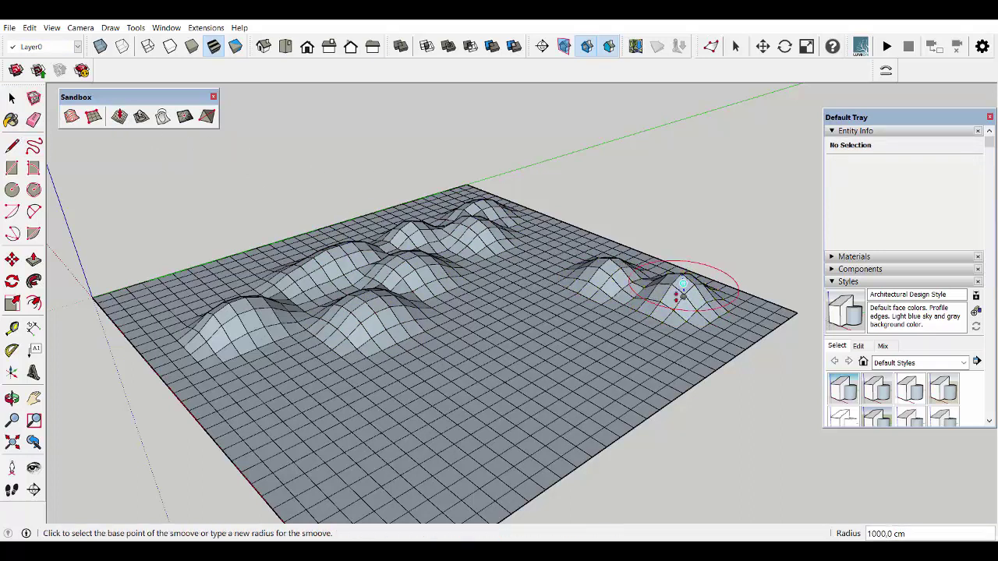
click(608, 356)
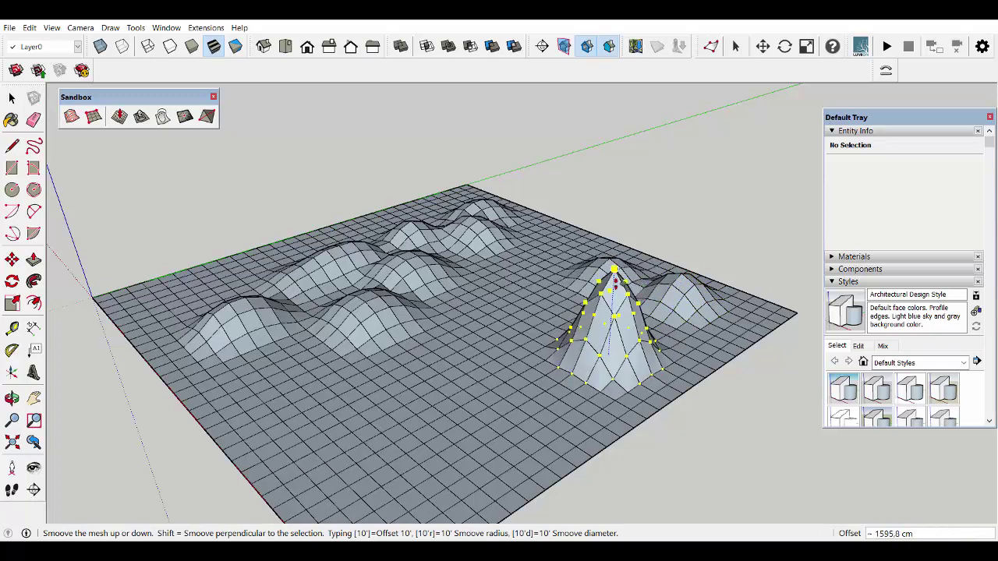
click(611, 311)
Step: Raise a steep hill near the front of the terrain
scroll(535, 379, down, 3)
click(520, 406)
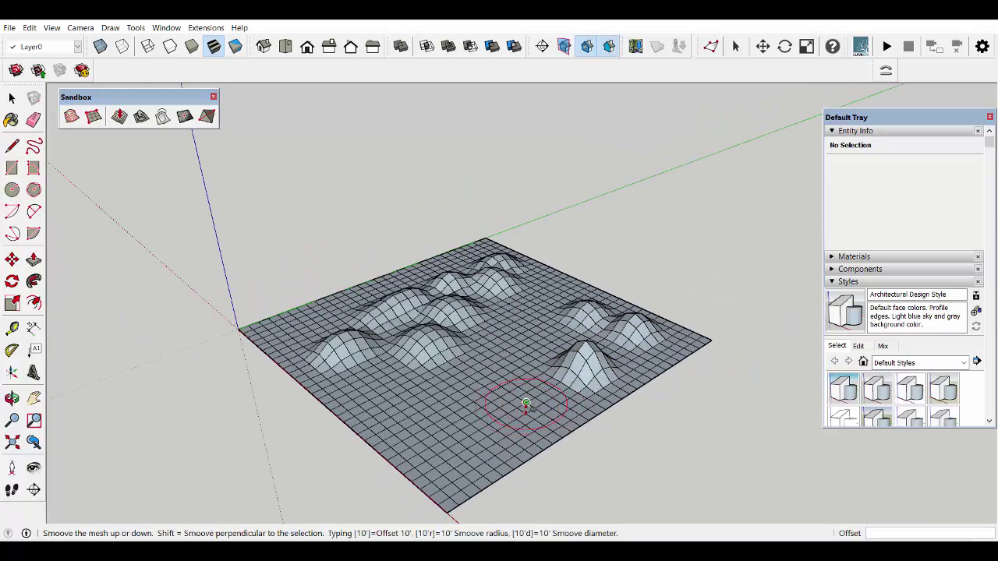
click(544, 381)
scroll(570, 398, up, 2)
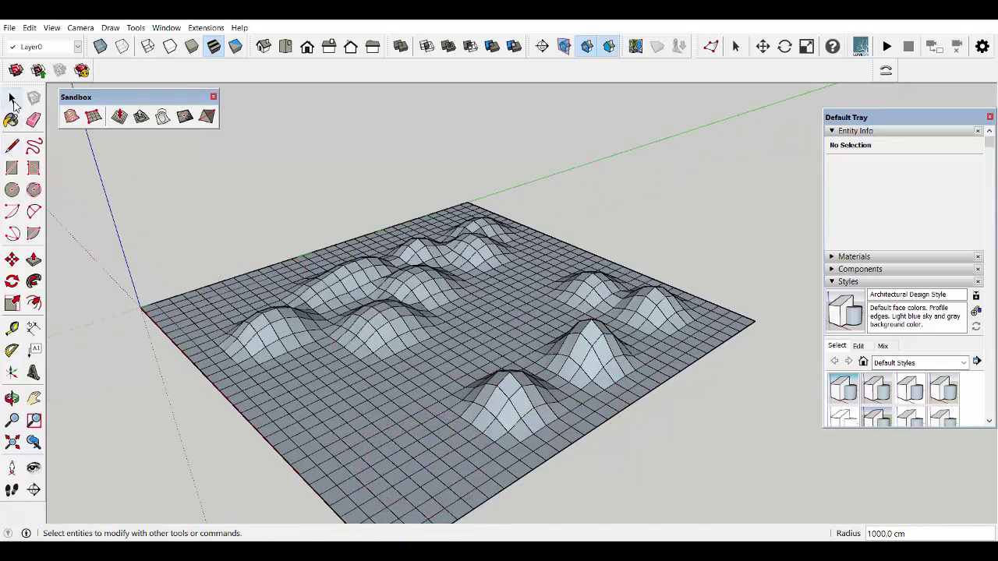
click(13, 99)
Step: Reverse the terrain mesh's faces so their front side shows
triple_click(451, 333)
right_click(451, 333)
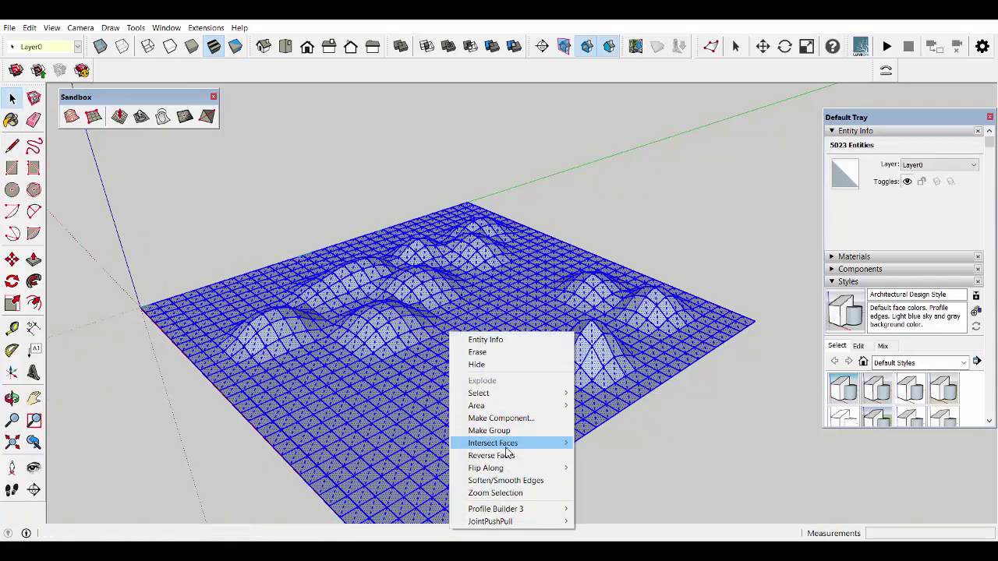
click(506, 455)
click(621, 206)
mouse_move(621, 206)
middle_down()
mouse_move(506, 328)
mouse_move(473, 338)
mouse_move(435, 304)
middle_up()
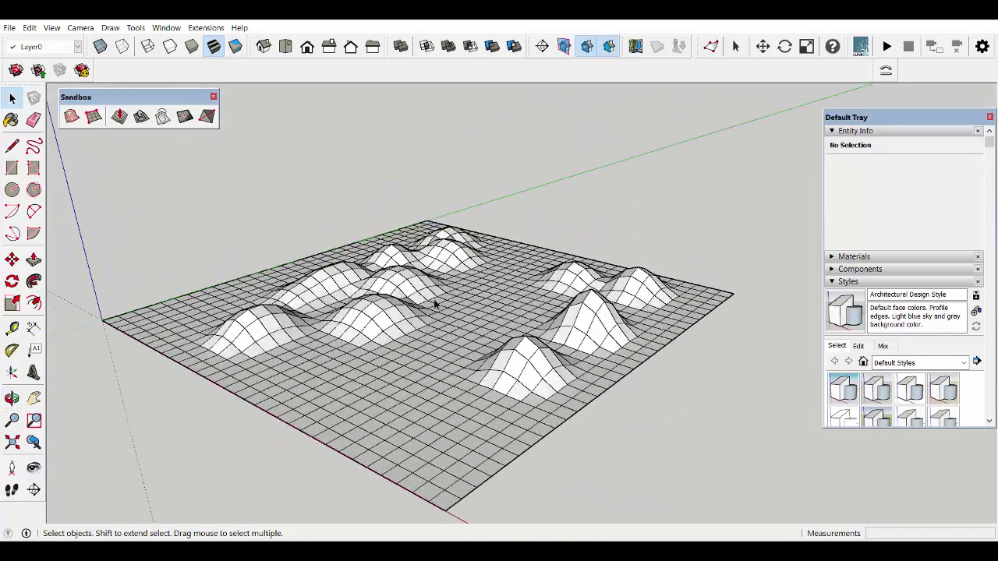
Step: Smoove more hills, one toward the back and others near the front edge
click(118, 121)
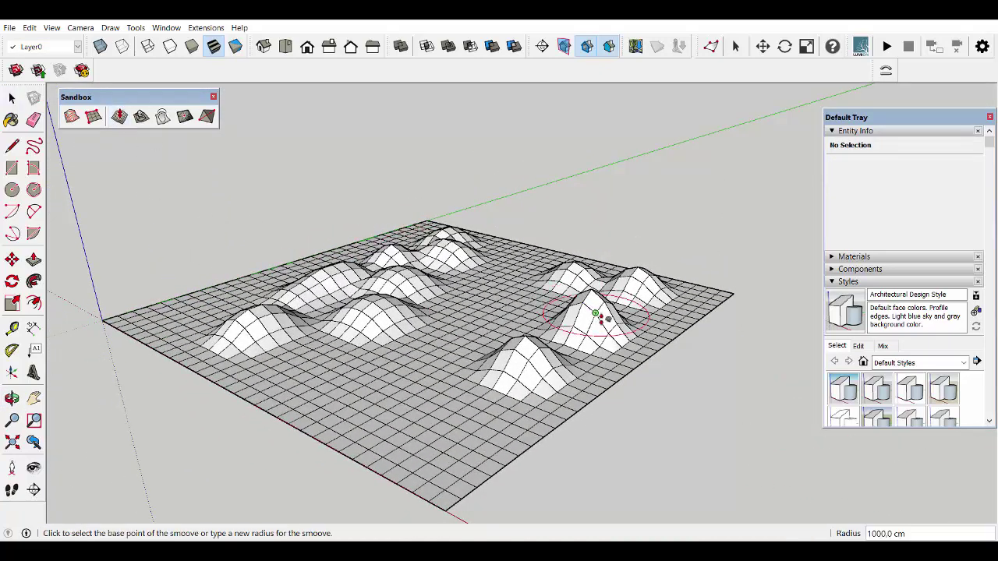
click(519, 255)
click(518, 251)
click(537, 265)
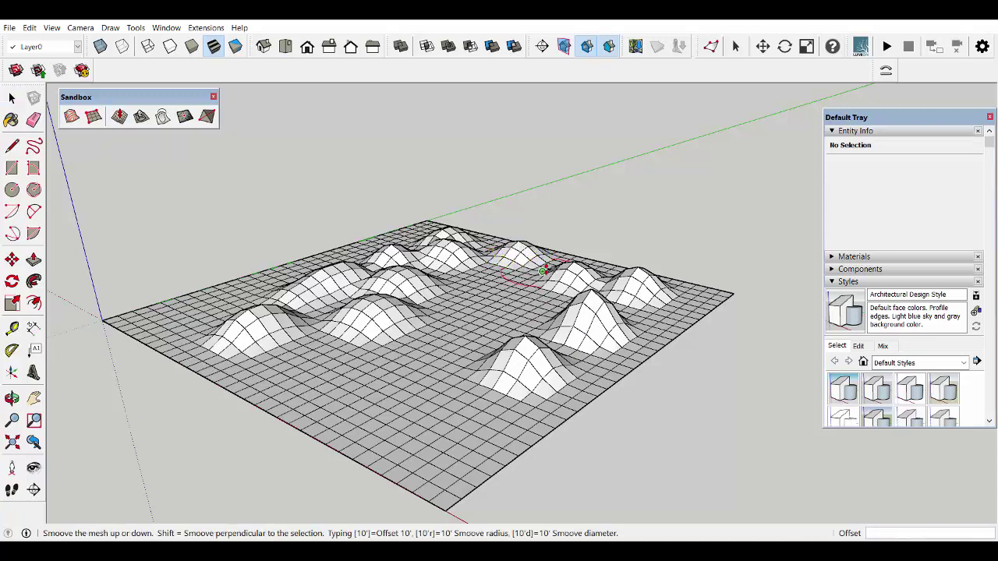
click(442, 411)
click(469, 421)
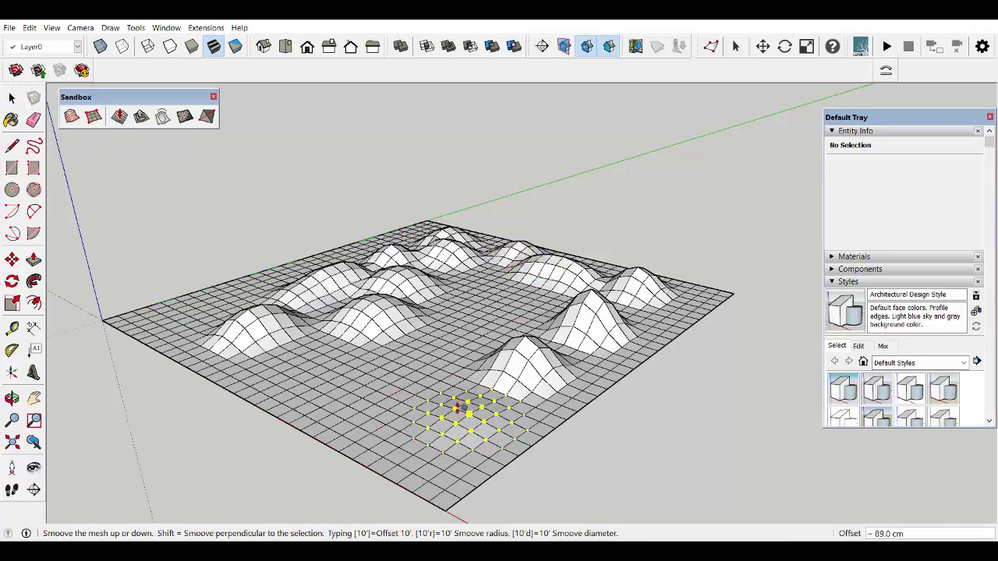
click(468, 390)
click(297, 364)
click(298, 339)
mouse_move(298, 339)
middle_down()
mouse_move(399, 482)
mouse_move(616, 333)
middle_up()
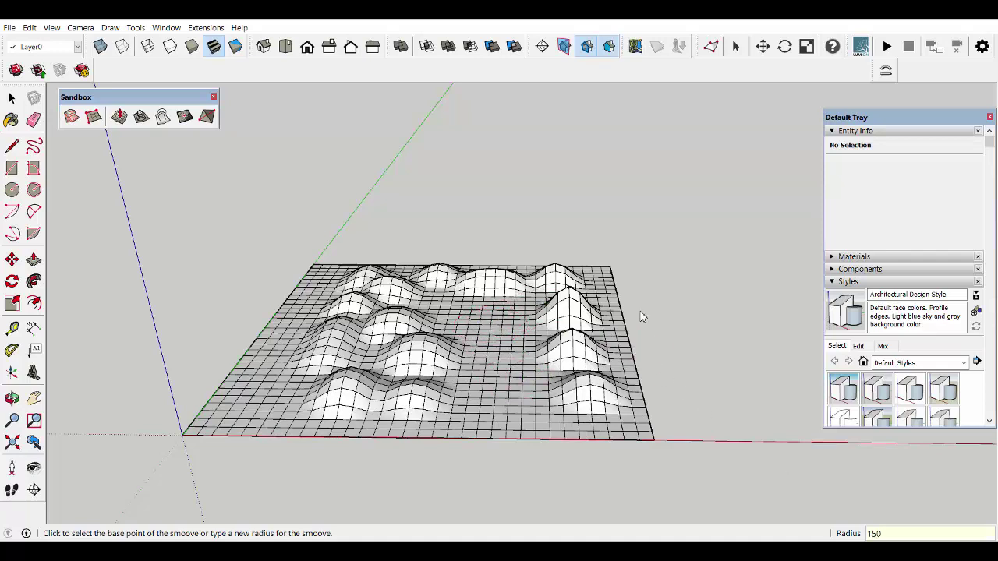
Step: At 1500 cm radius, raise the back centre and a tall back-left peak
click(474, 309)
click(482, 295)
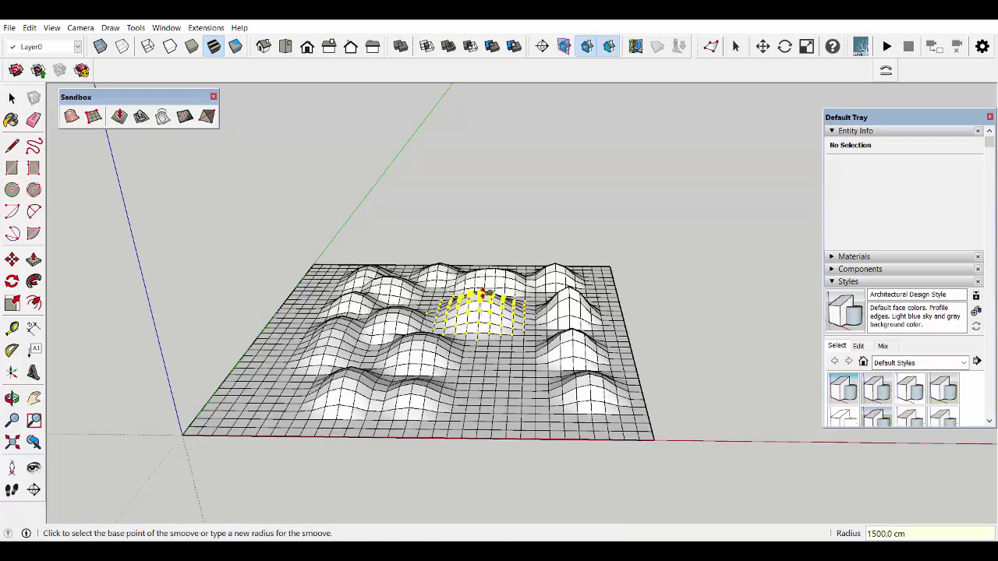
click(318, 301)
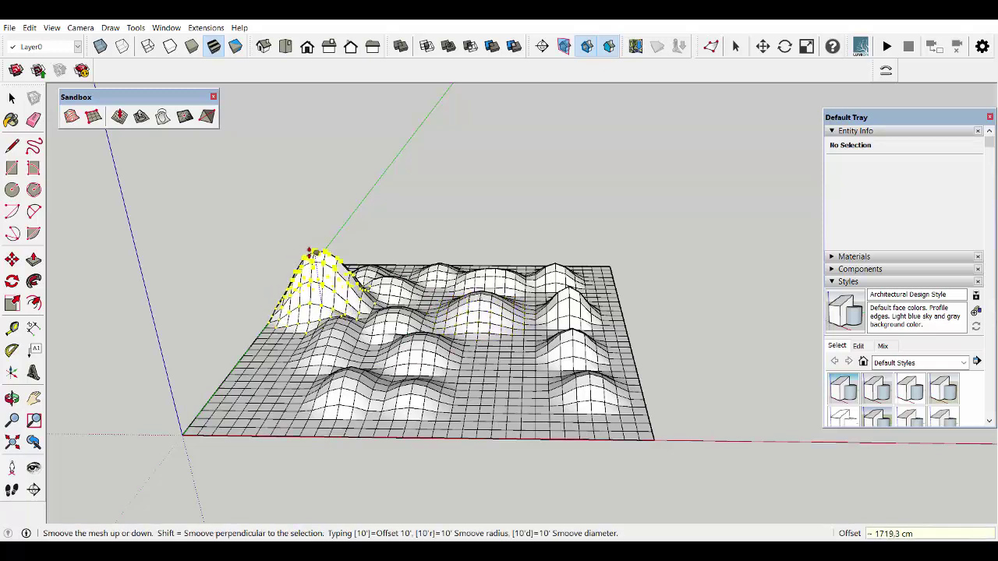
click(315, 270)
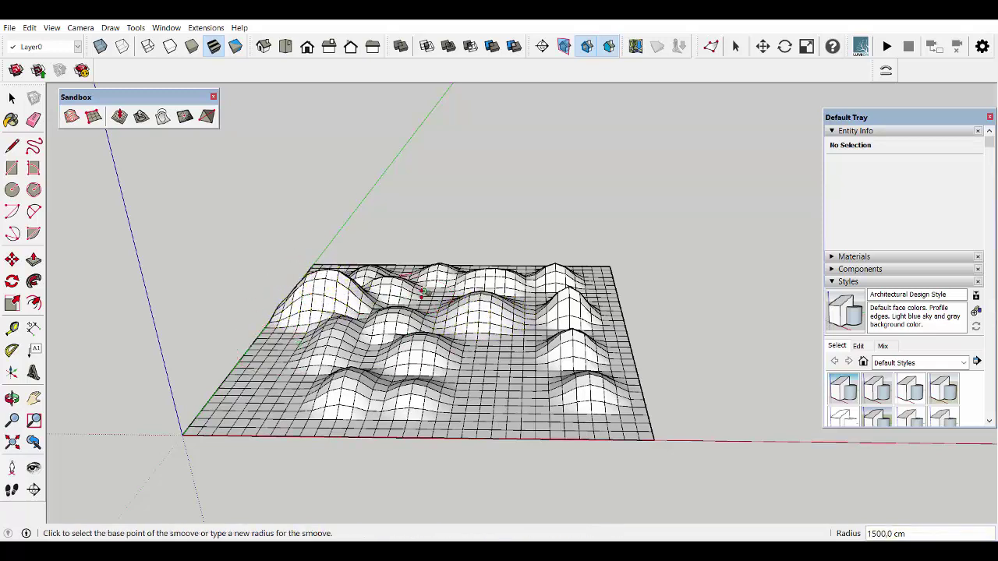
click(431, 301)
click(429, 311)
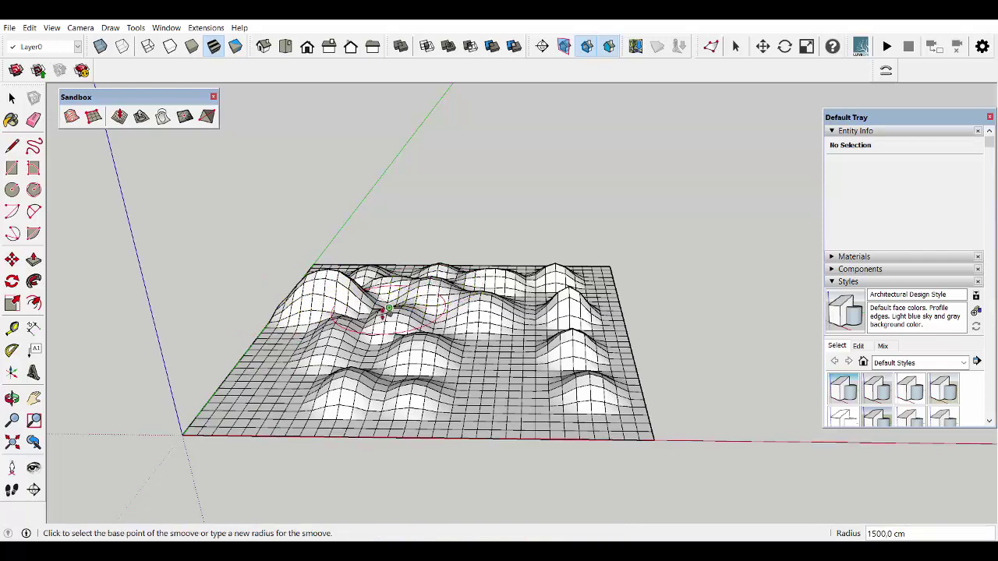
click(376, 352)
click(379, 344)
Step: Lift a right-side hill and the back-right corner; dip the front-right and lower-left corners
middle_drag(503, 300, 658, 334)
click(590, 319)
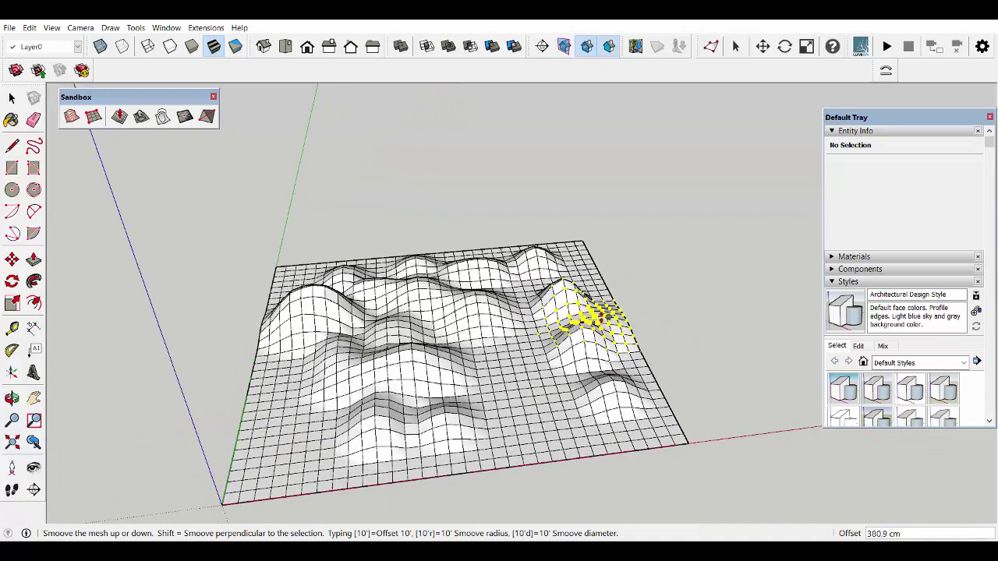
click(579, 282)
click(578, 271)
click(579, 261)
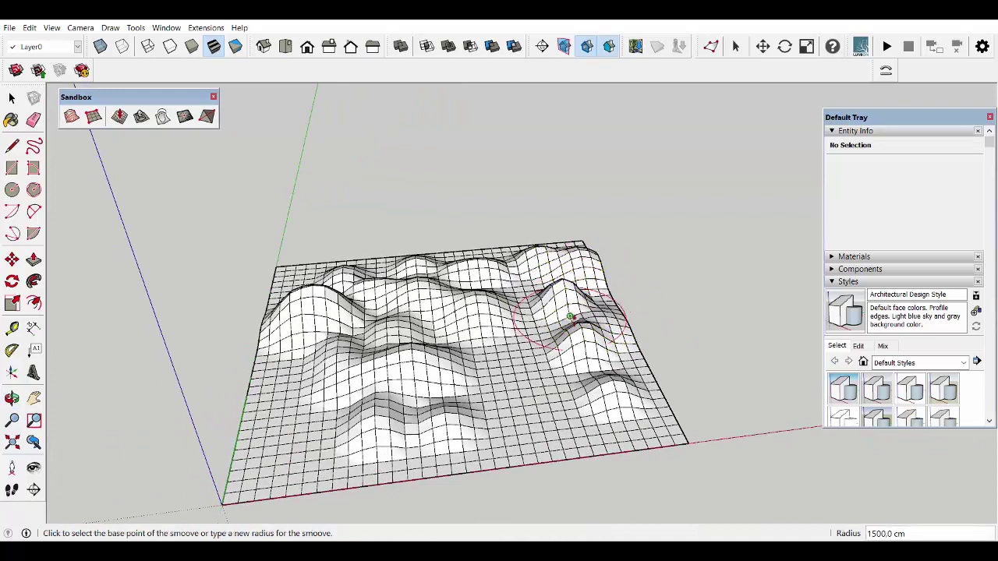
click(612, 409)
click(632, 399)
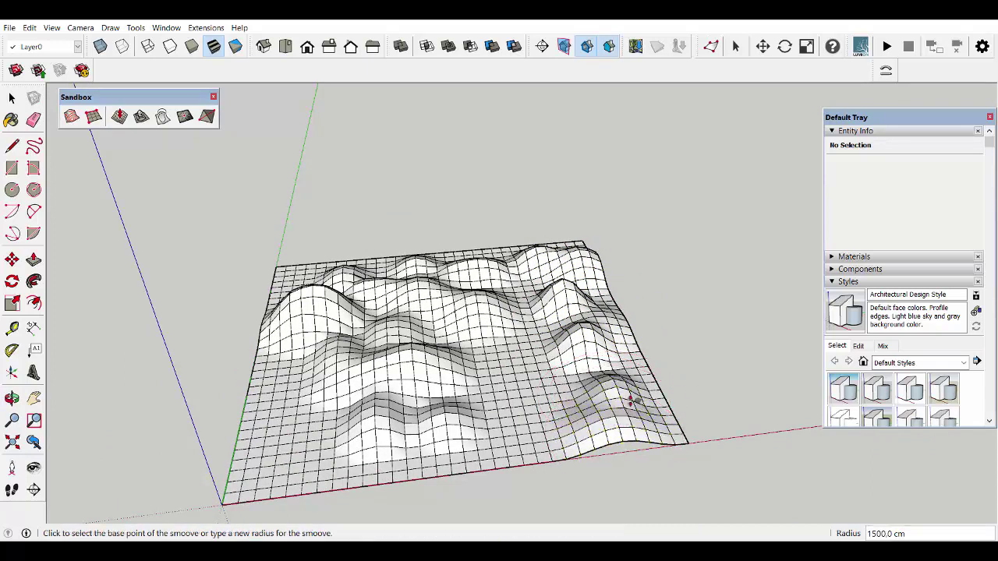
click(626, 369)
click(629, 359)
click(291, 450)
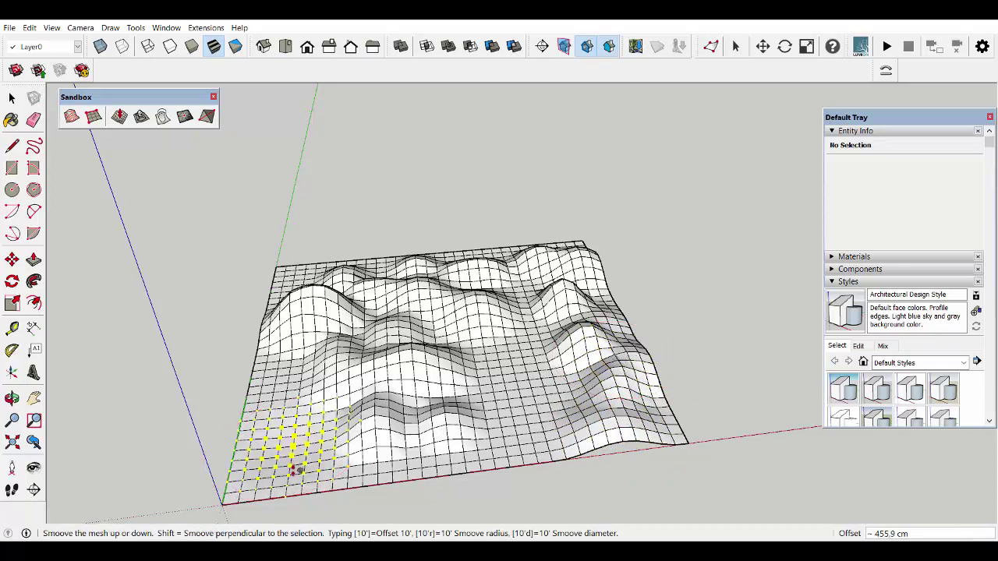
click(290, 452)
Step: Push down and reshape several patches along the lower-left and left side
middle_drag(290, 446, 212, 365)
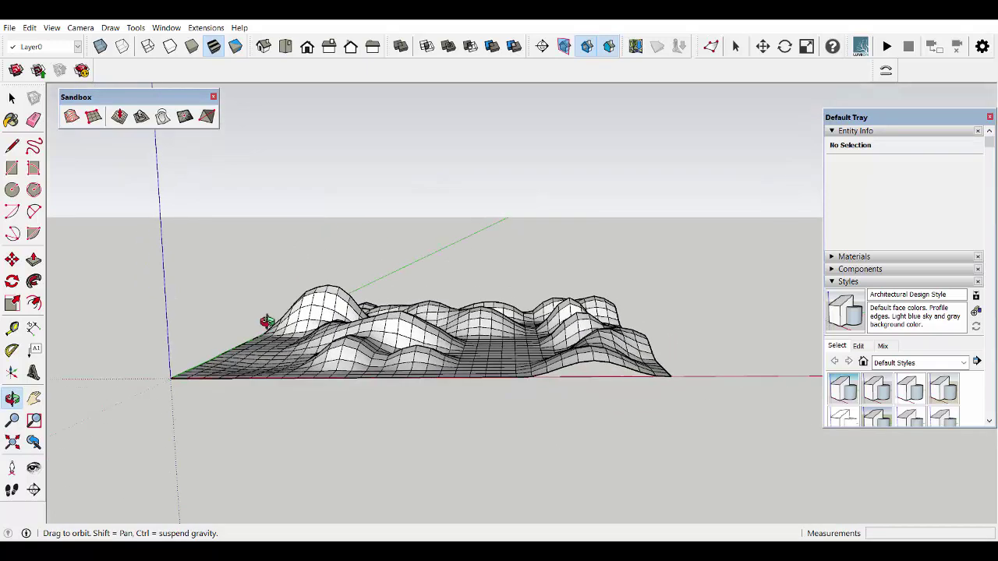
click(212, 366)
click(215, 382)
click(251, 339)
click(245, 361)
click(238, 349)
click(250, 366)
click(317, 354)
click(352, 349)
Step: Adjust the height of two more central patches to finish the rolling terrain
click(483, 366)
click(486, 371)
click(502, 349)
click(503, 348)
mouse_move(503, 348)
middle_down()
mouse_move(472, 452)
mouse_move(629, 292)
mouse_move(471, 366)
middle_up()
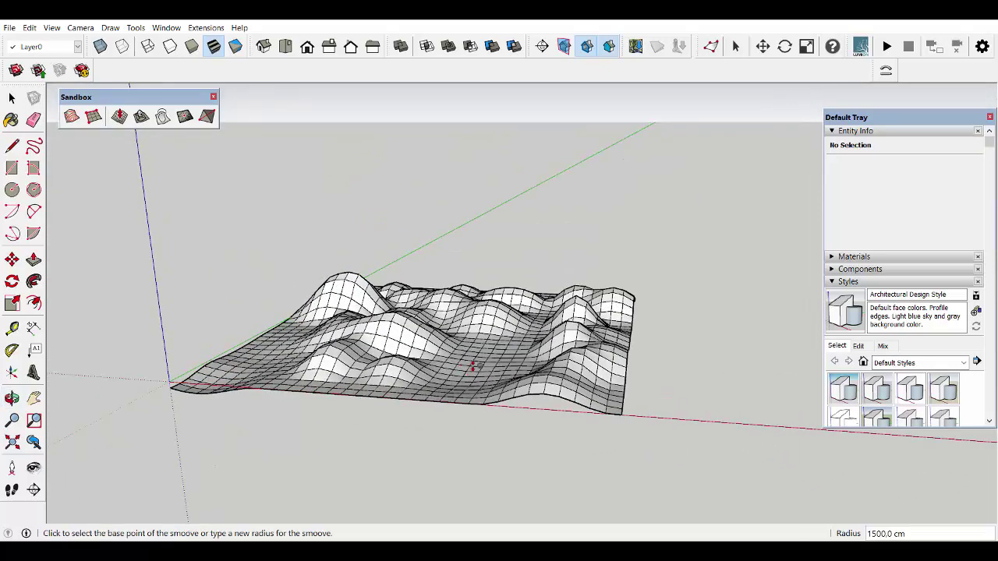
click(12, 97)
mouse_move(551, 235)
middle_down()
mouse_move(294, 356)
mouse_move(486, 307)
mouse_move(479, 368)
mouse_move(556, 382)
mouse_move(485, 323)
middle_up()
mouse_move(638, 421)
middle_down()
mouse_move(653, 424)
mouse_move(556, 401)
middle_up()
Step: Draw a rectangle beside the terrain and push/pull it up into a box
key(r)
click(501, 352)
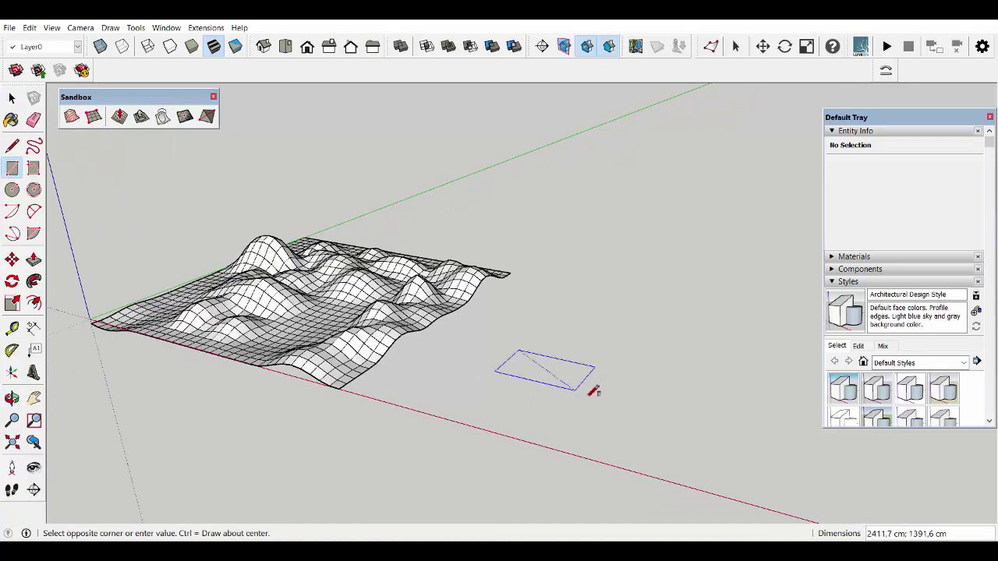
mouse_move(575, 361)
middle_down()
mouse_move(660, 413)
mouse_move(652, 400)
middle_up()
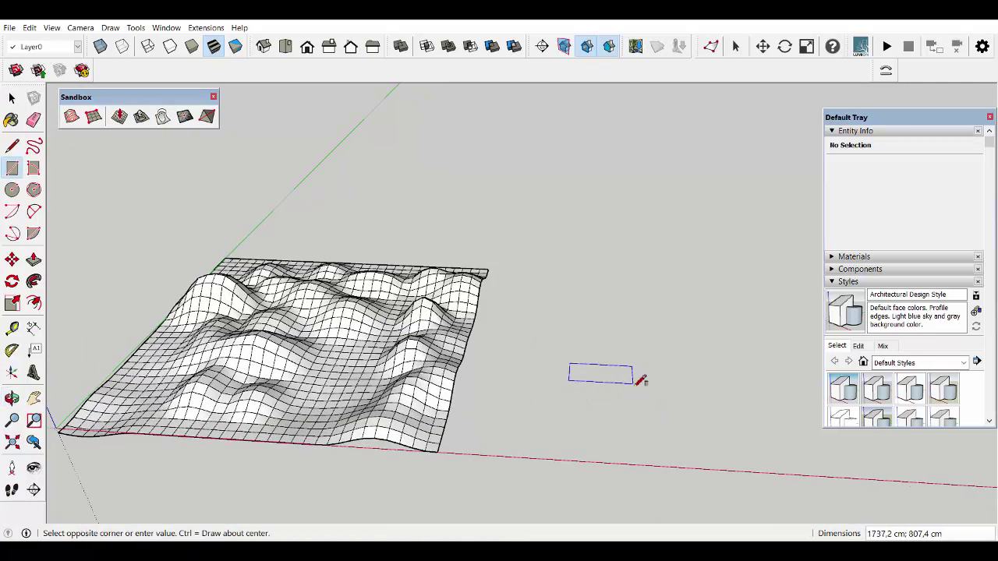
click(634, 383)
scroll(638, 380, up, 2)
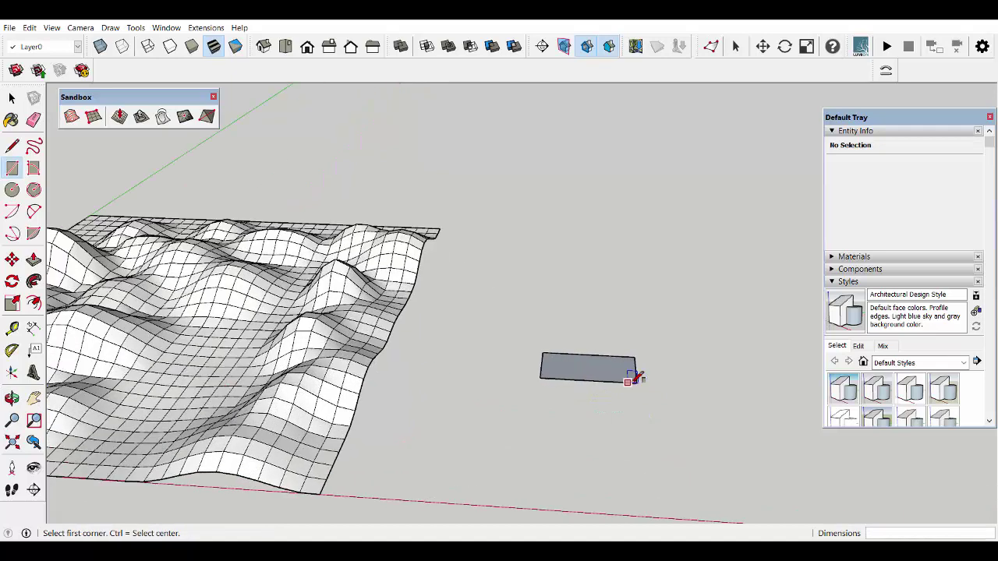
scroll(638, 379, up, 3)
key(p)
drag(617, 376, 621, 362)
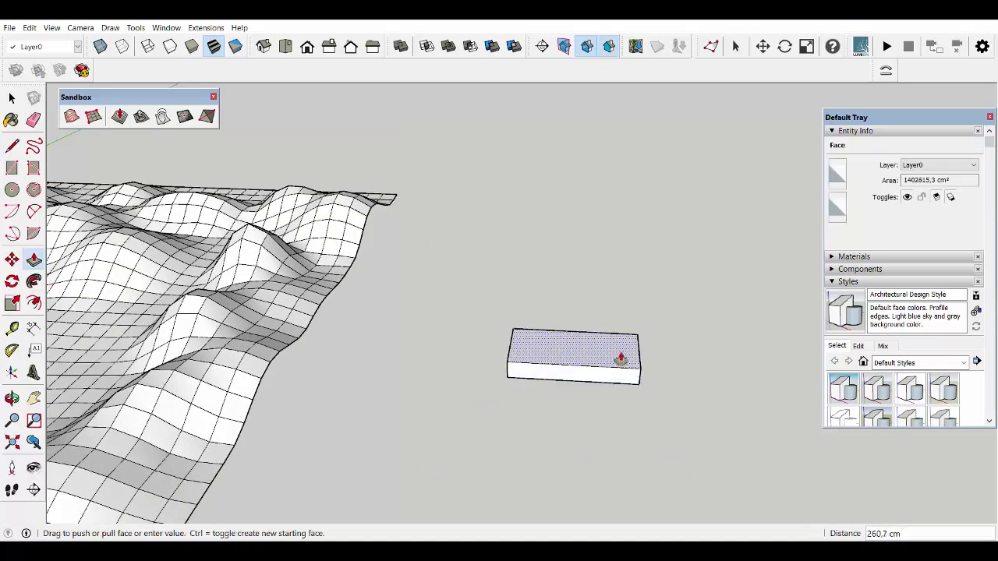
click(621, 361)
mouse_move(629, 383)
middle_down()
mouse_move(601, 367)
mouse_move(584, 319)
mouse_move(573, 323)
mouse_move(601, 383)
mouse_move(626, 403)
middle_up()
scroll(640, 412, up, 2)
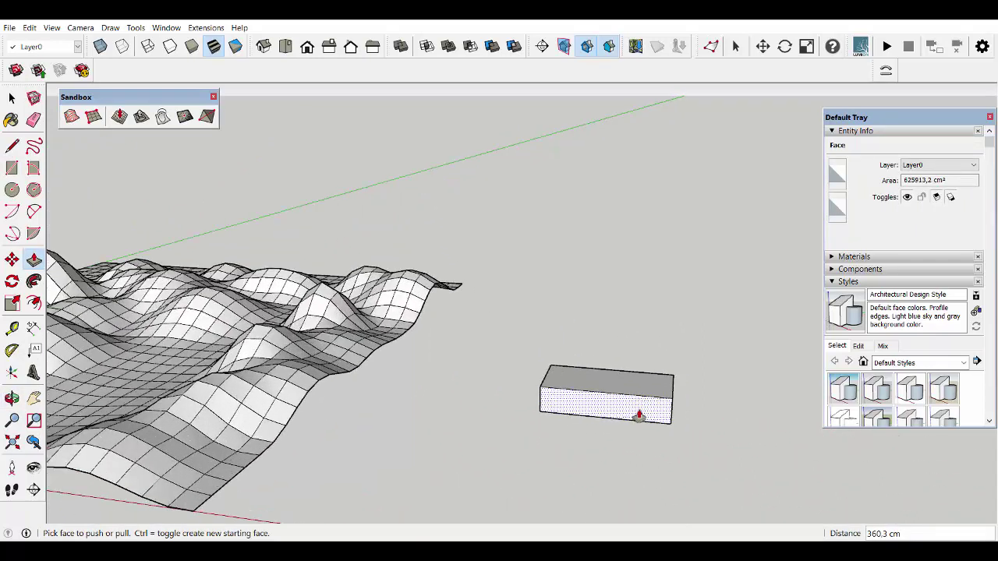
Step: Draw a rectangle on the box's front and push it in to form a step
key(r)
click(618, 390)
click(672, 422)
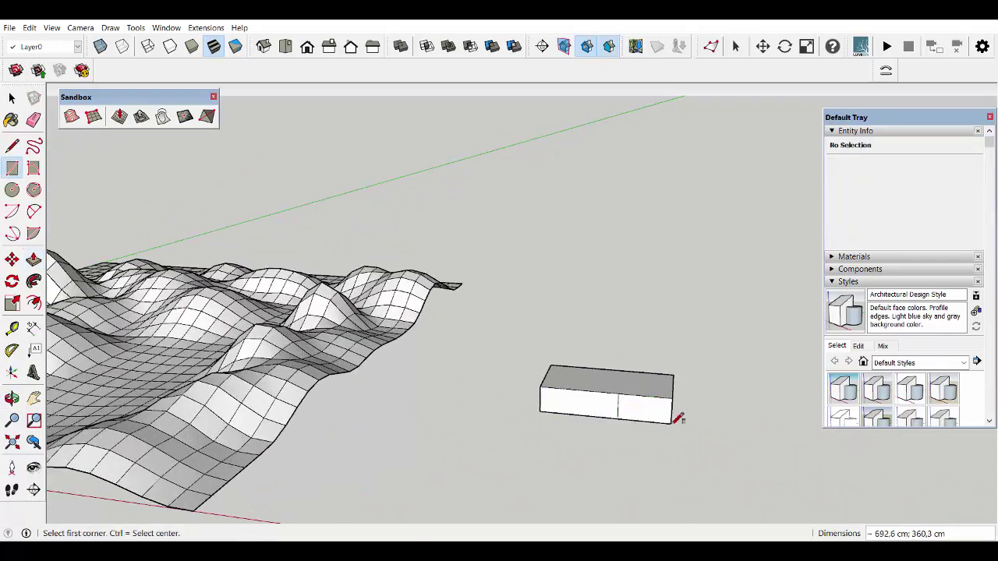
key(p)
click(661, 414)
click(648, 428)
middle_drag(648, 428, 631, 405)
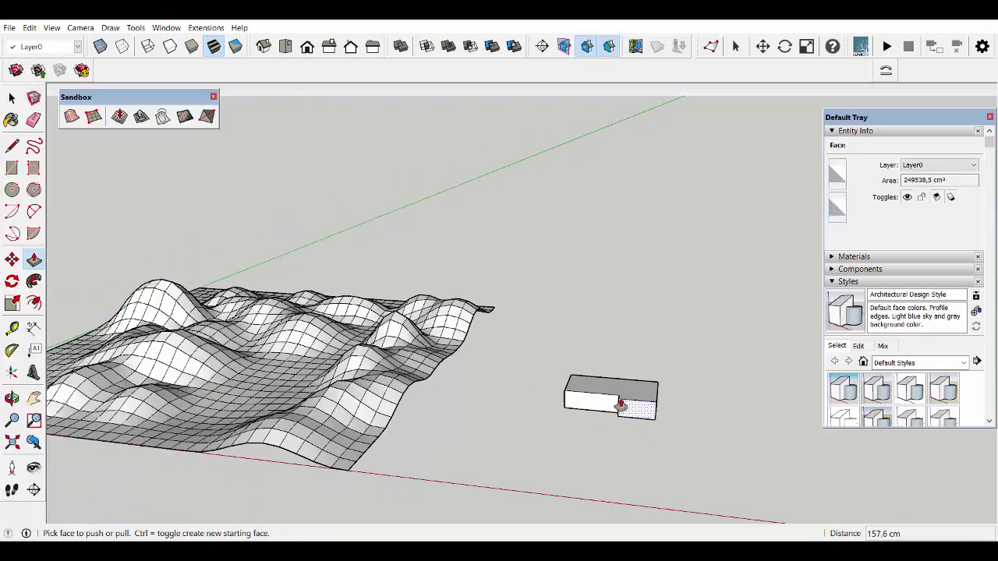
Step: Select all the box geometry and make it a group
key(space)
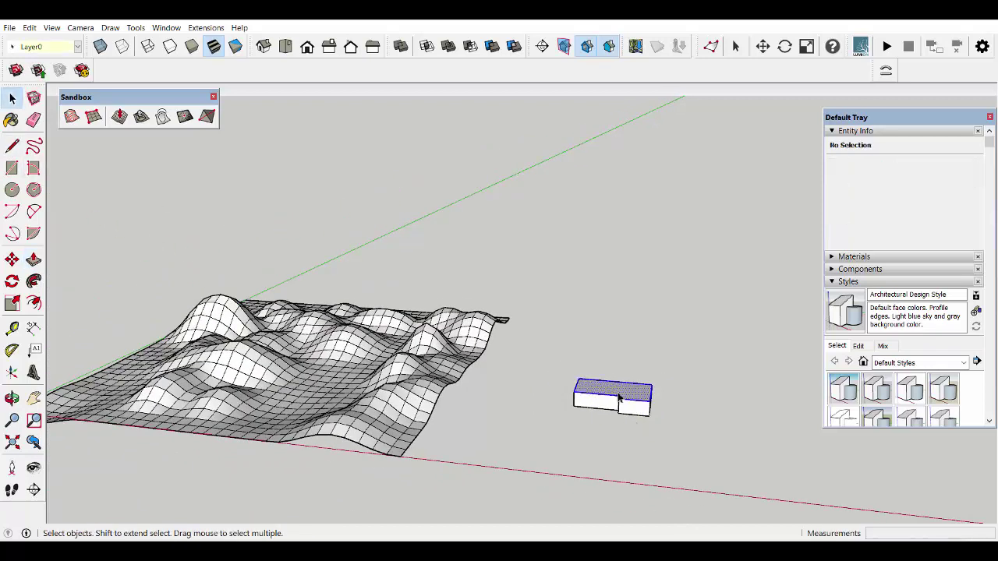
triple_click(618, 398)
right_click(619, 398)
click(677, 295)
Step: Raise the box group along the blue axis and position it above the terrain's back edge
key(m)
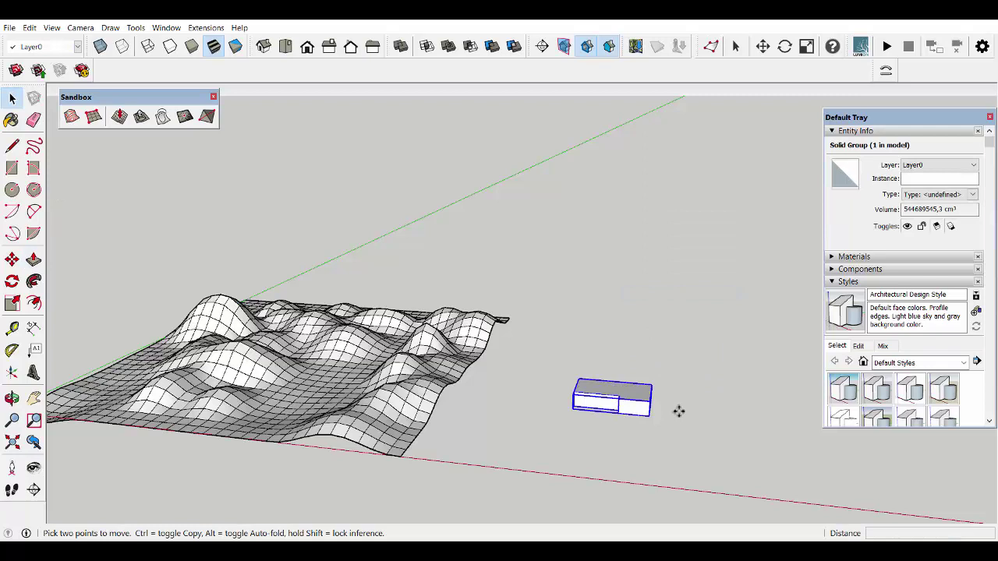
click(678, 409)
click(684, 346)
middle_drag(679, 350, 577, 338)
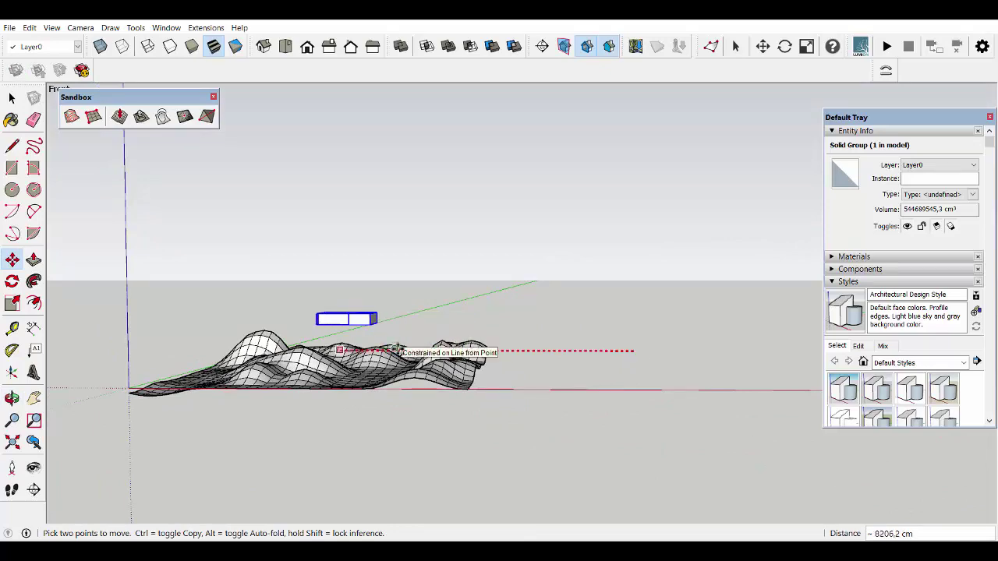
mouse_move(402, 343)
middle_down()
mouse_move(343, 336)
mouse_move(258, 441)
mouse_move(338, 325)
mouse_move(383, 331)
middle_up()
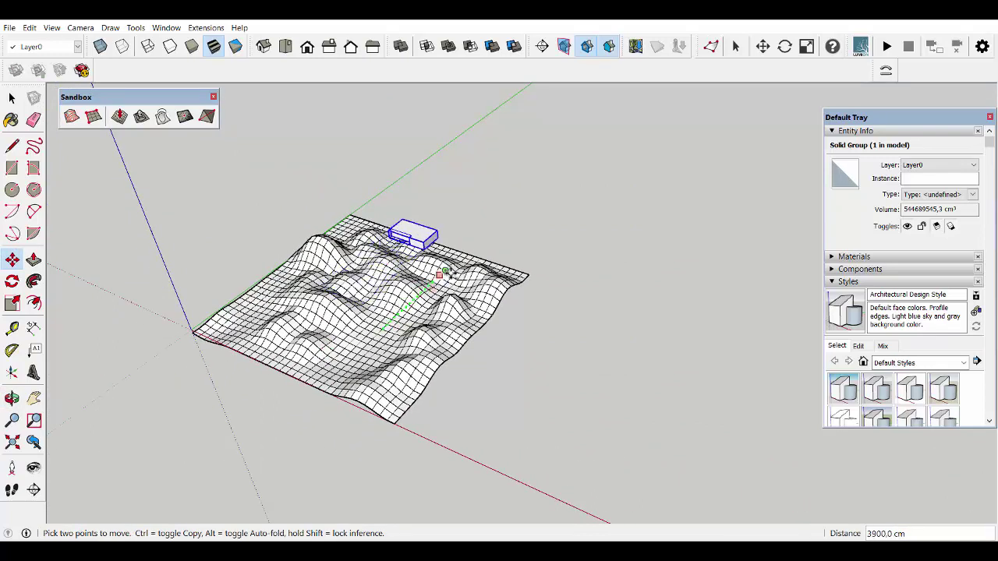
mouse_move(444, 271)
middle_down()
mouse_move(621, 216)
mouse_move(508, 513)
mouse_move(473, 331)
mouse_move(39, 140)
middle_up()
click(10, 99)
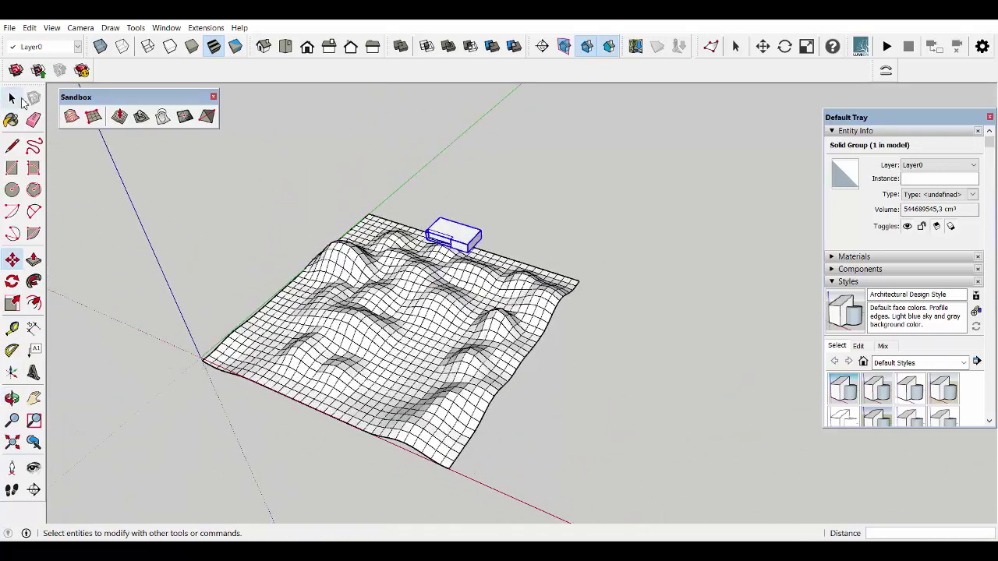
click(140, 117)
Step: Stamp the box's footprint into the terrain as a flat pad
click(442, 307)
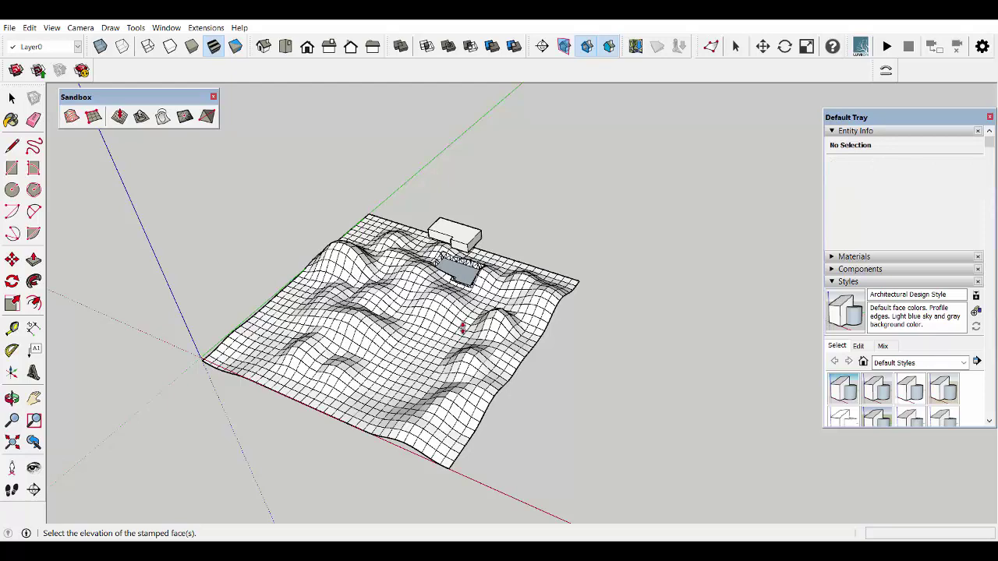
click(463, 328)
key(space)
scroll(478, 236, up, 1)
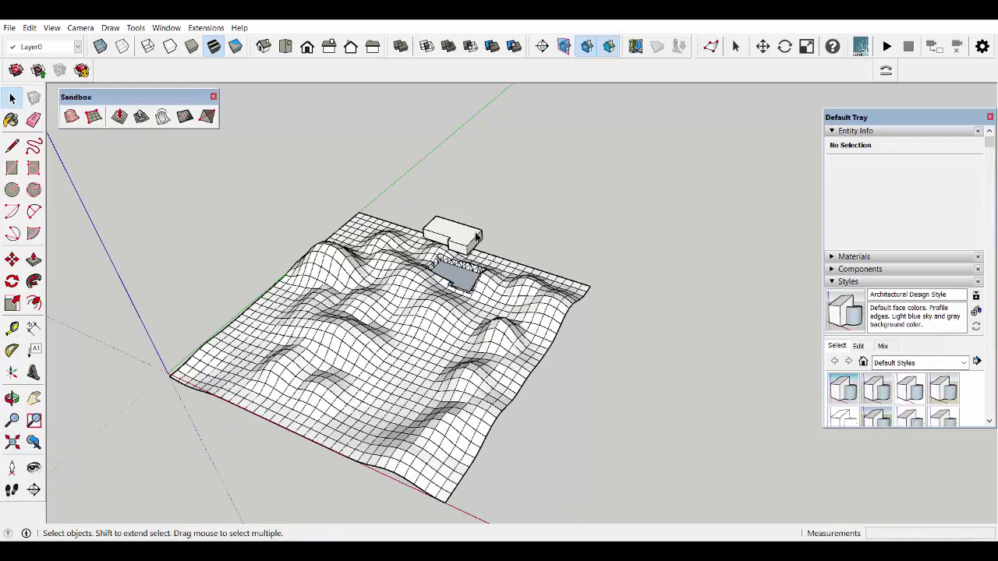
scroll(478, 236, up, 2)
scroll(465, 276, up, 2)
Step: Move the box group down into the stamped pit and open it for editing
click(466, 265)
key(m)
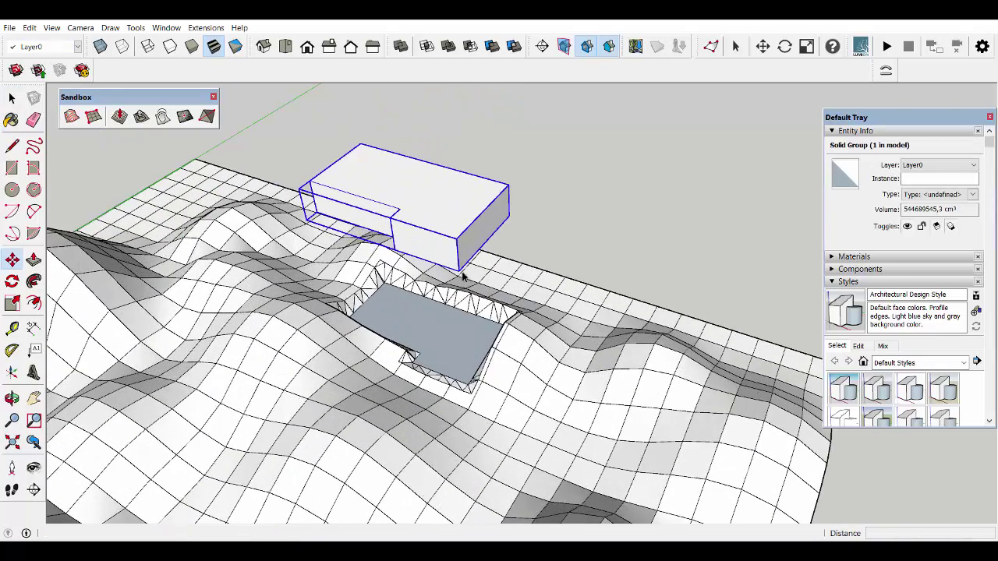
click(460, 225)
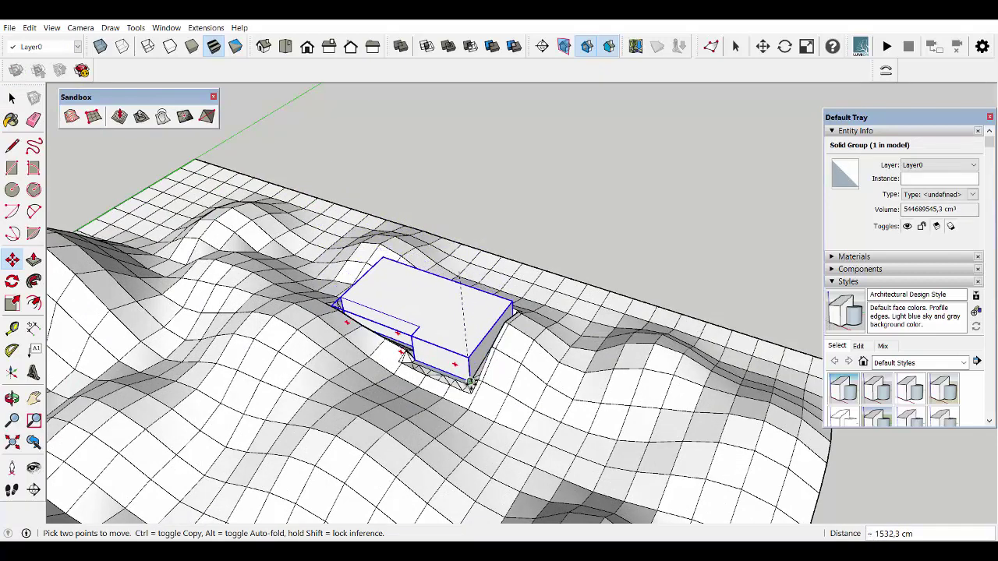
click(470, 385)
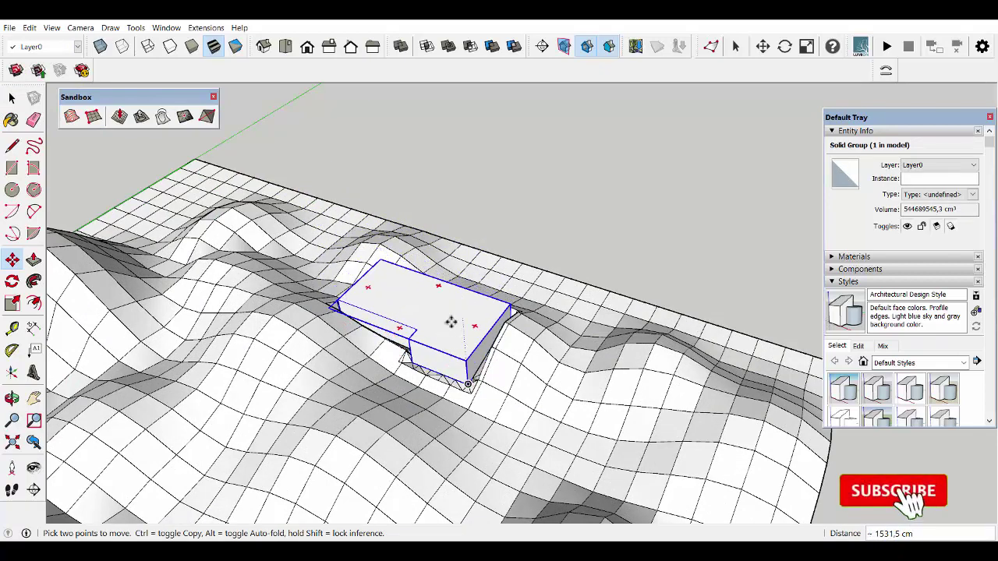
middle_drag(452, 321, 468, 192)
key(space)
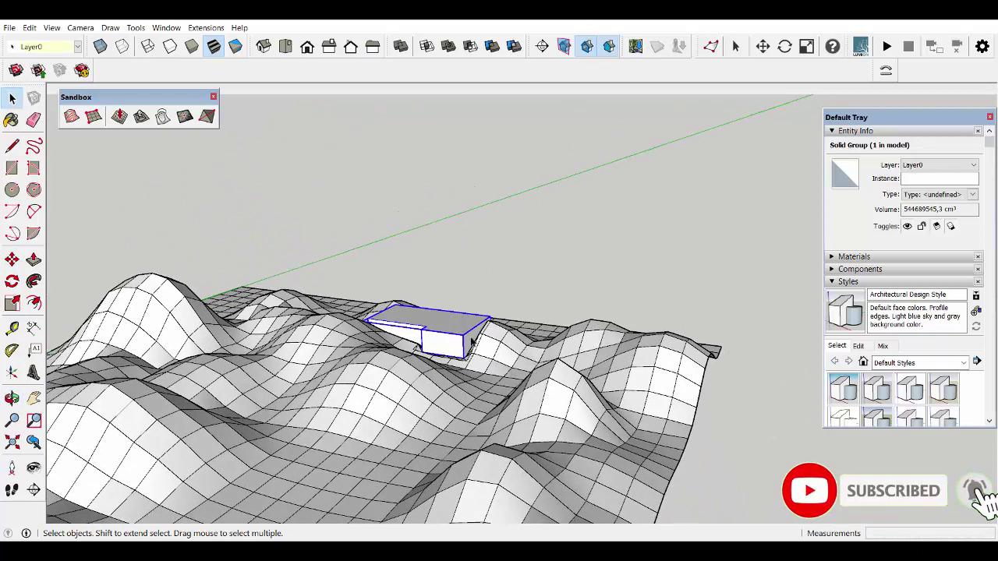
triple_click(462, 334)
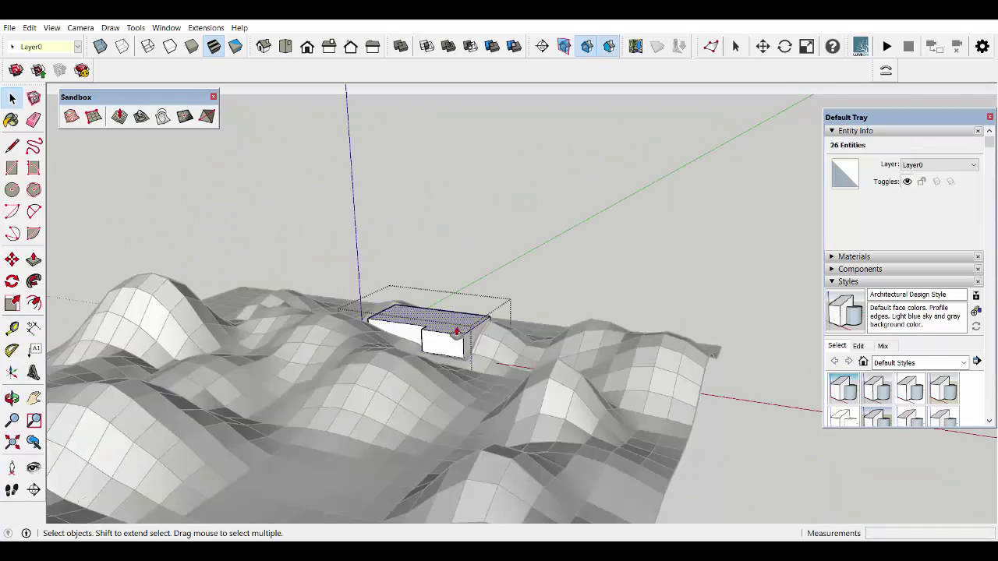
Step: Push/Pull the box's top face up 577.1 cm to make it taller
key(p)
click(457, 332)
click(459, 294)
scroll(484, 273, down, 3)
scroll(526, 250, down, 2)
Step: Select the whole terrain and soften its edges at 92.8° with Soften coplanar enabled
click(12, 97)
click(530, 217)
mouse_move(530, 216)
middle_down()
mouse_move(706, 261)
mouse_move(682, 275)
mouse_move(382, 239)
mouse_move(310, 260)
mouse_move(510, 269)
mouse_move(571, 205)
mouse_move(561, 172)
mouse_move(581, 281)
mouse_move(519, 278)
mouse_move(574, 345)
mouse_move(400, 283)
middle_up()
triple_click(402, 283)
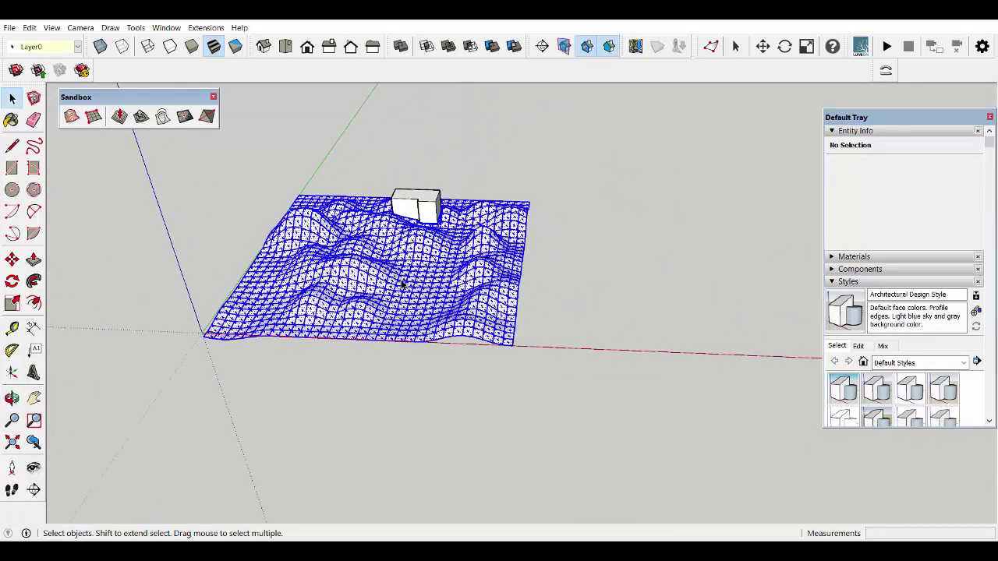
right_click(402, 286)
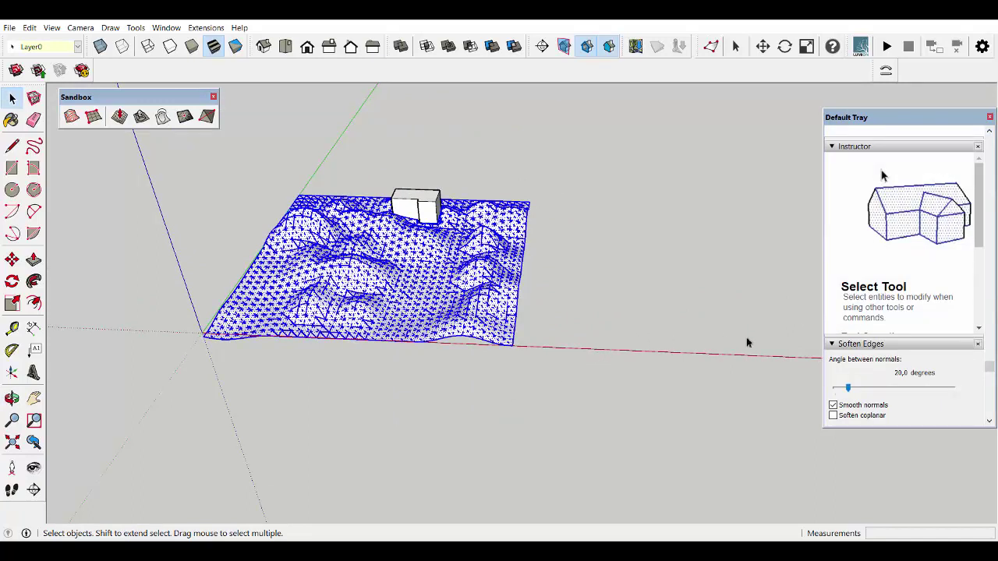
drag(853, 390, 866, 390)
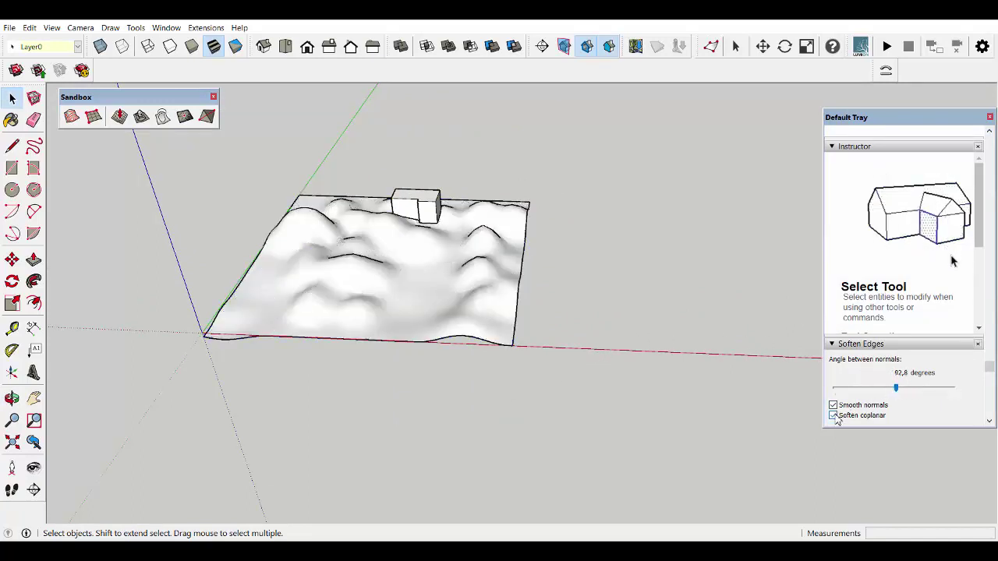
middle_drag(546, 321, 419, 263)
Step: Make the terrain mesh a group
click(419, 263)
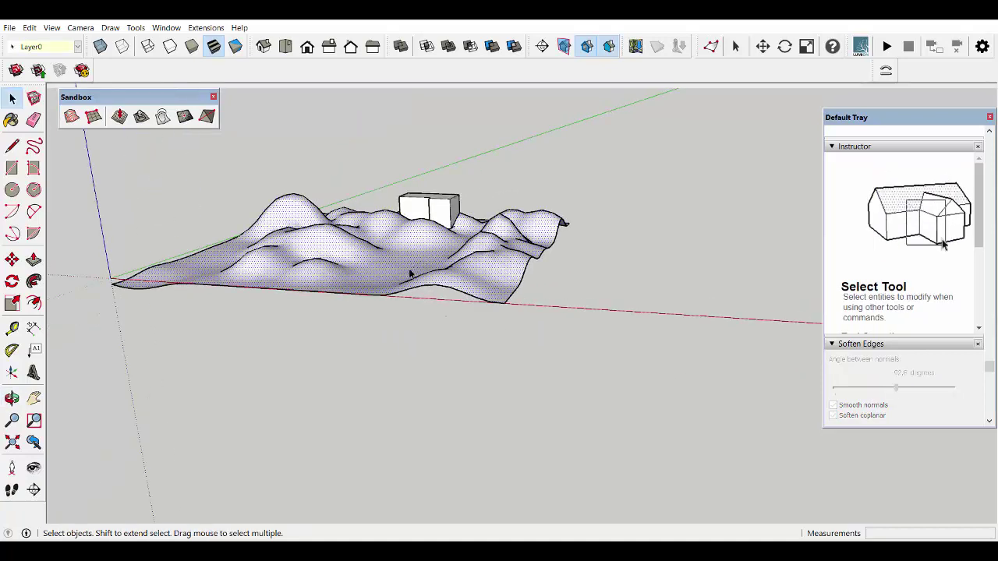
triple_click(411, 274)
right_click(411, 274)
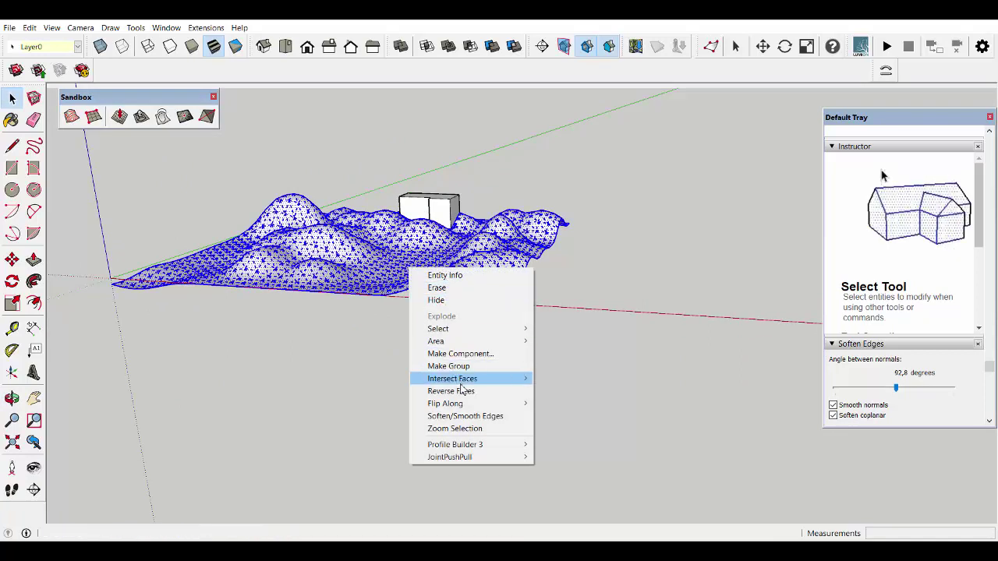
click(466, 370)
mouse_move(447, 350)
middle_down()
mouse_move(396, 412)
mouse_move(336, 406)
middle_up()
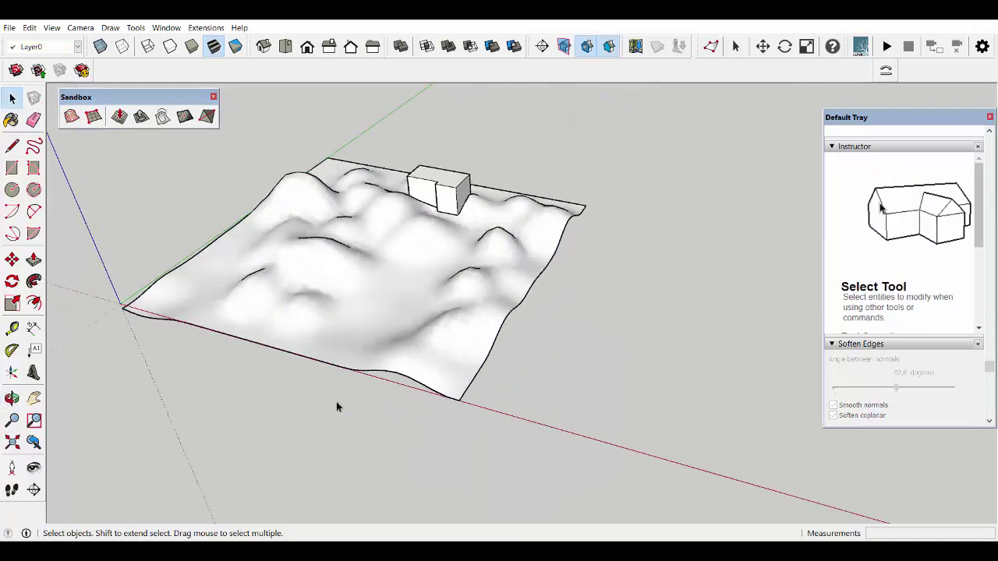
Step: Draw a rectangle from the origin covering the terrain's footprint
key(r)
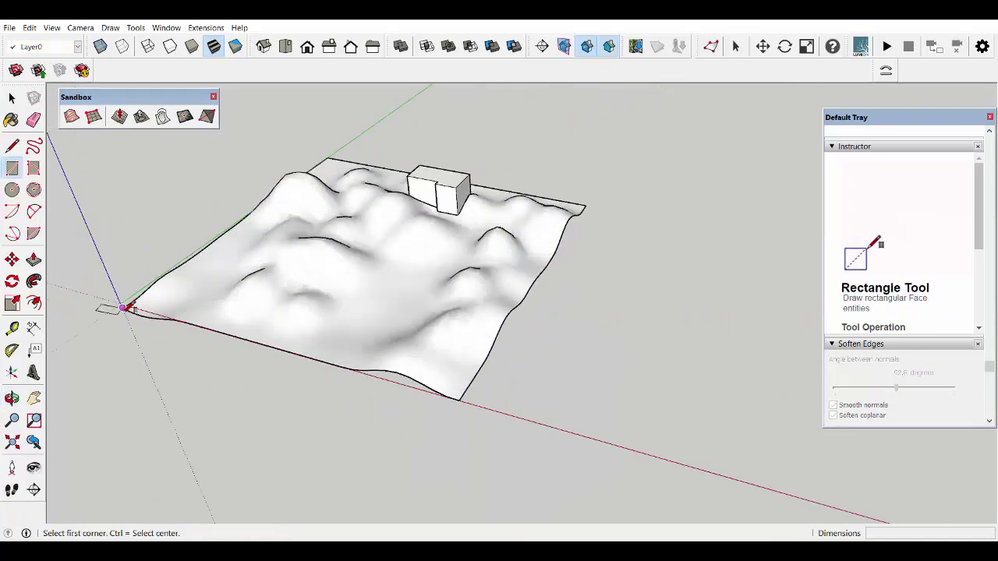
click(123, 308)
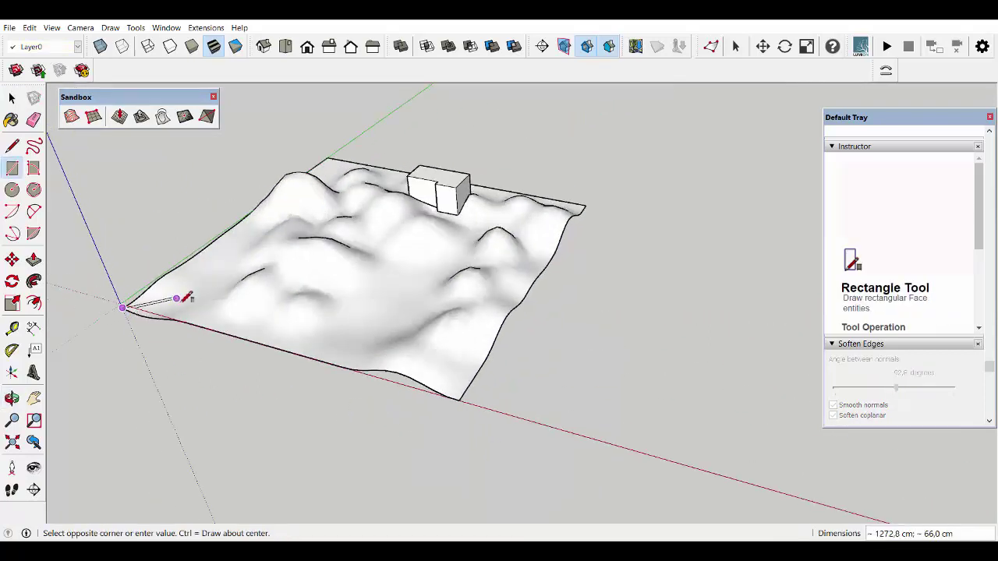
click(587, 207)
middle_drag(588, 208, 791, 227)
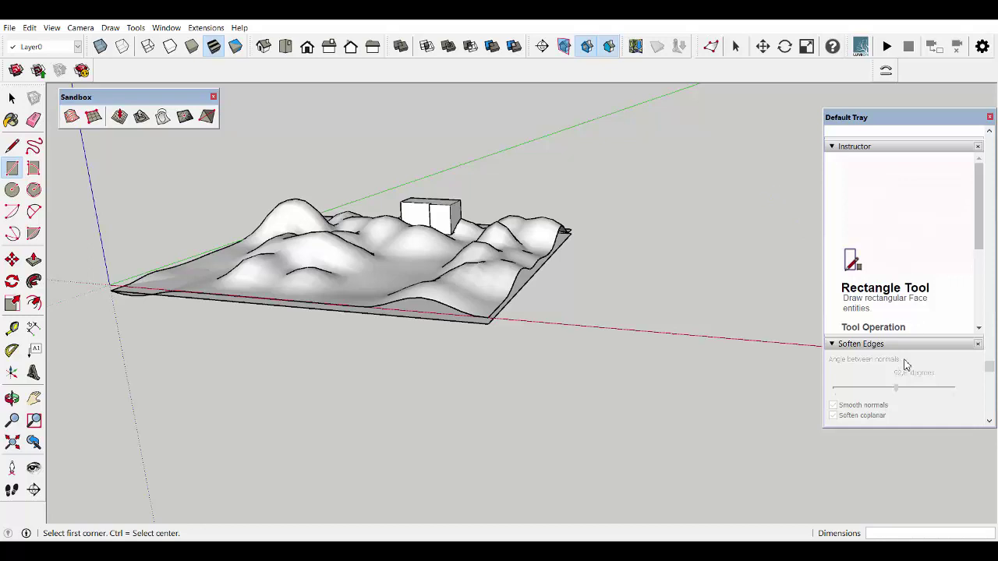
scroll(905, 364, up, 10)
Step: Paint the rectangle with the Water Sparkling material
click(927, 338)
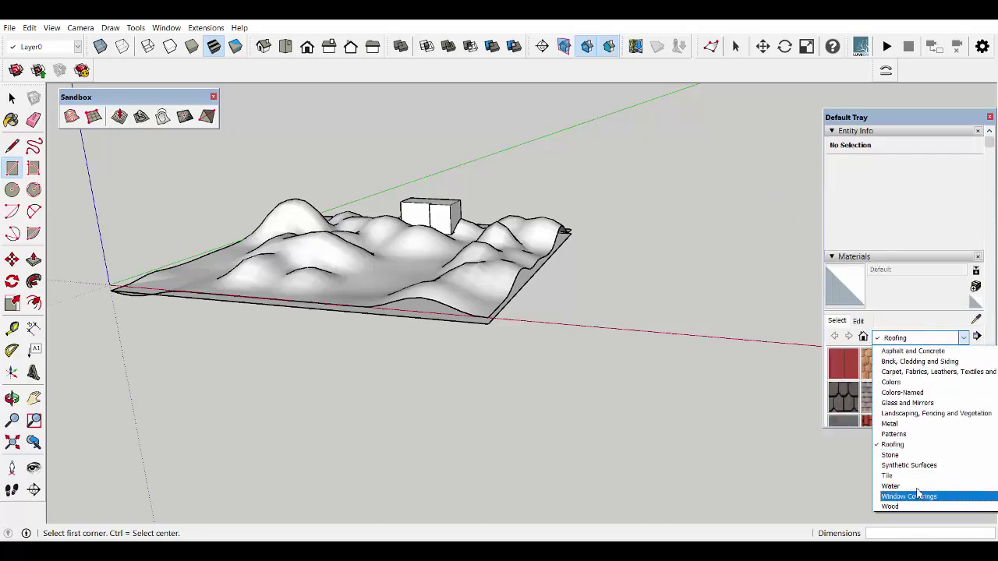
click(913, 486)
click(880, 402)
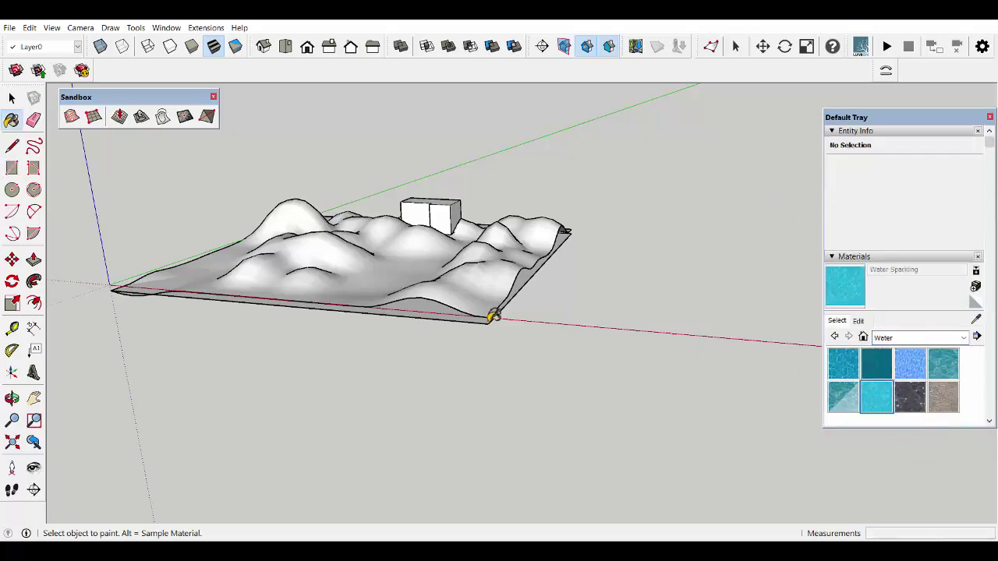
click(525, 279)
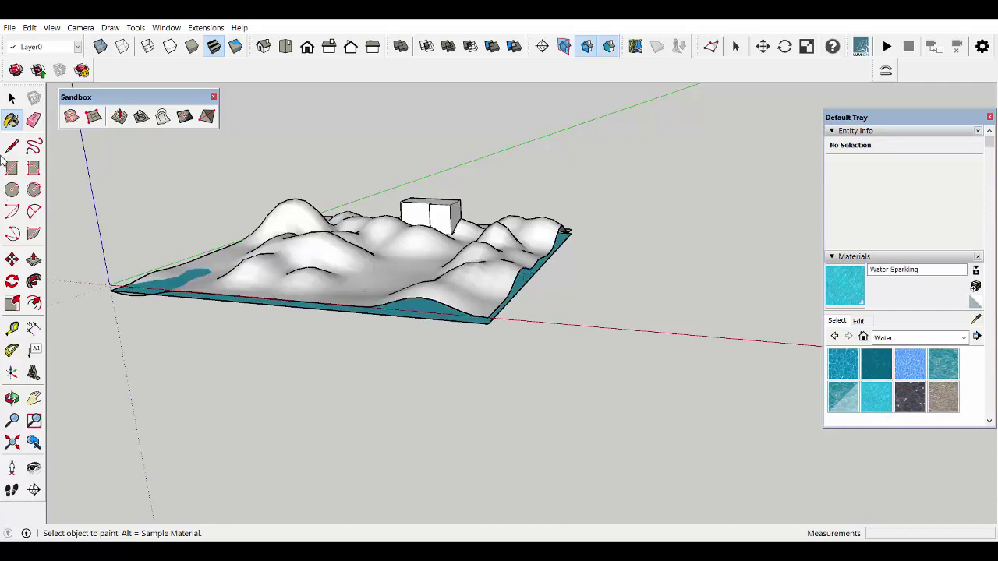
Step: Group the water plane and move it up about 146 cm into the valleys
scroll(449, 321, up, 2)
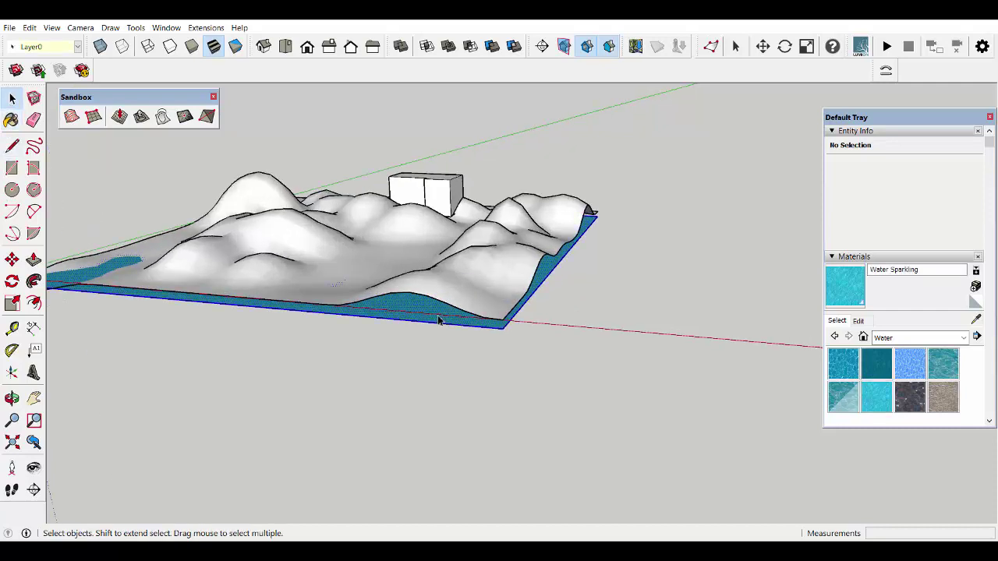
right_click(438, 320)
click(507, 410)
key(m)
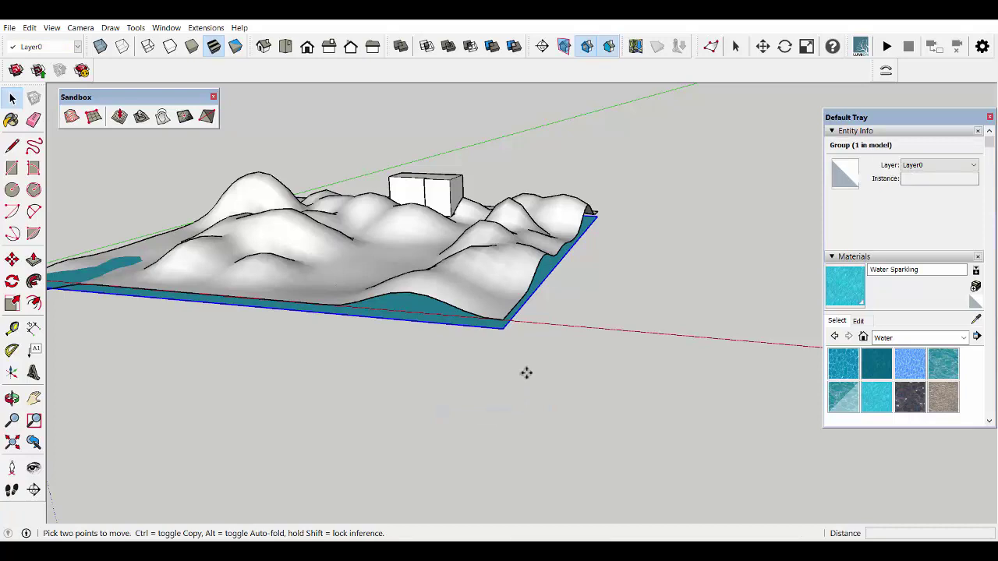
click(526, 373)
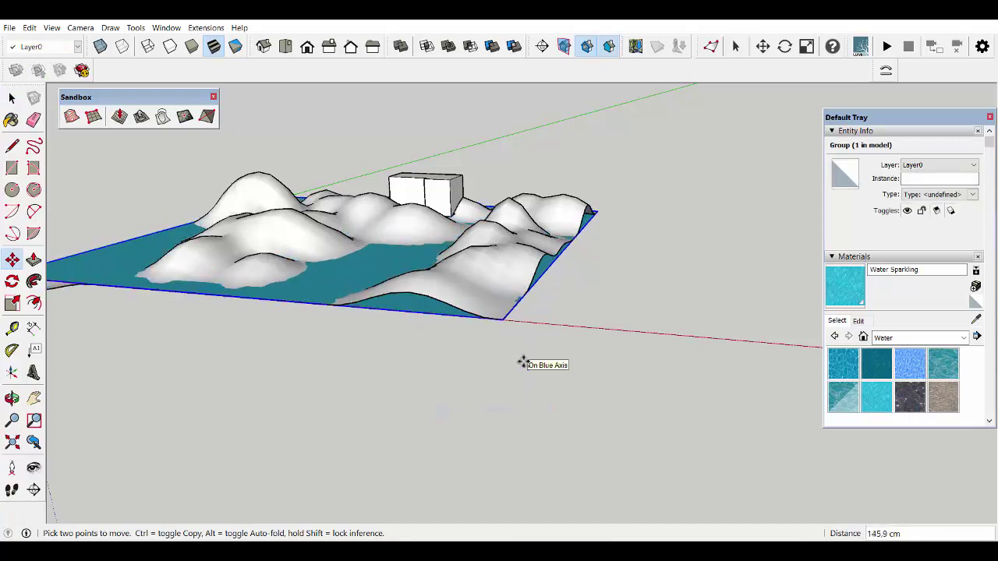
click(522, 364)
mouse_move(523, 364)
middle_down()
mouse_move(479, 338)
mouse_move(639, 330)
mouse_move(668, 263)
mouse_move(646, 349)
mouse_move(530, 340)
mouse_move(372, 350)
mouse_move(537, 318)
mouse_move(497, 250)
middle_up()
scroll(497, 250, down, 3)
Step: Explode the terrain group back into its mesh
click(12, 100)
click(335, 275)
right_click(345, 289)
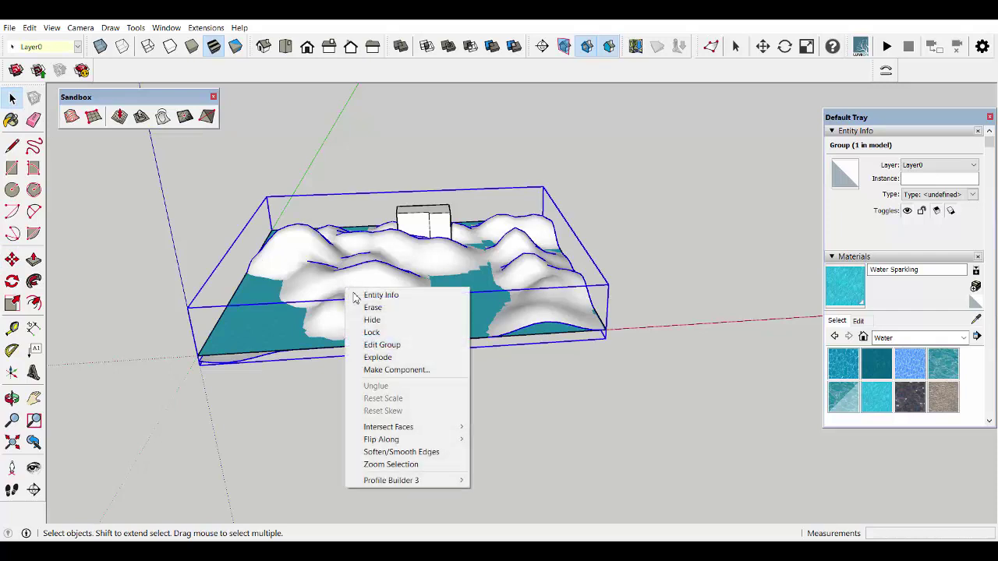
click(413, 358)
scroll(347, 346, up, 2)
scroll(347, 345, up, 1)
click(359, 388)
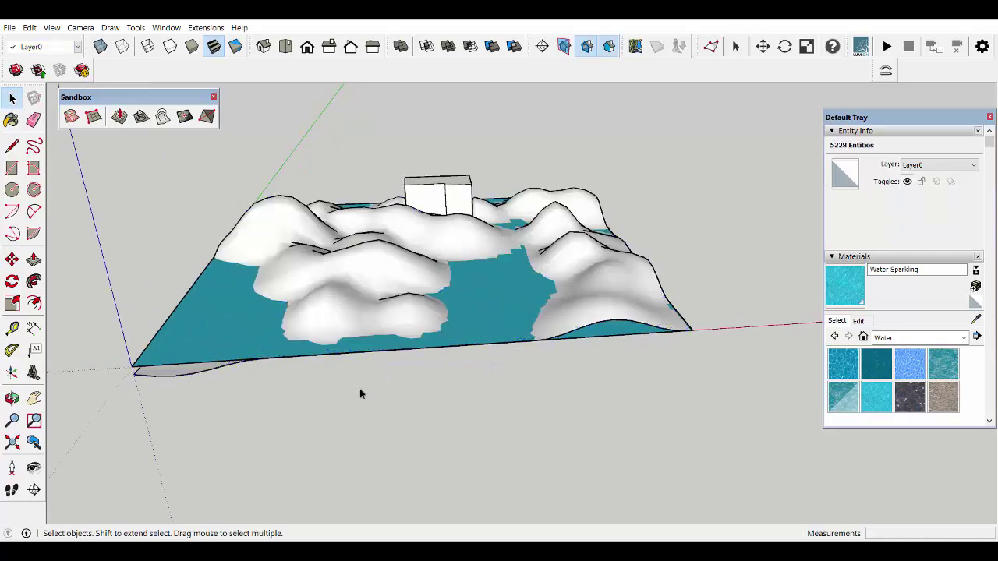
Step: Smoove two areas of the terrain downward to start a water channel
click(364, 347)
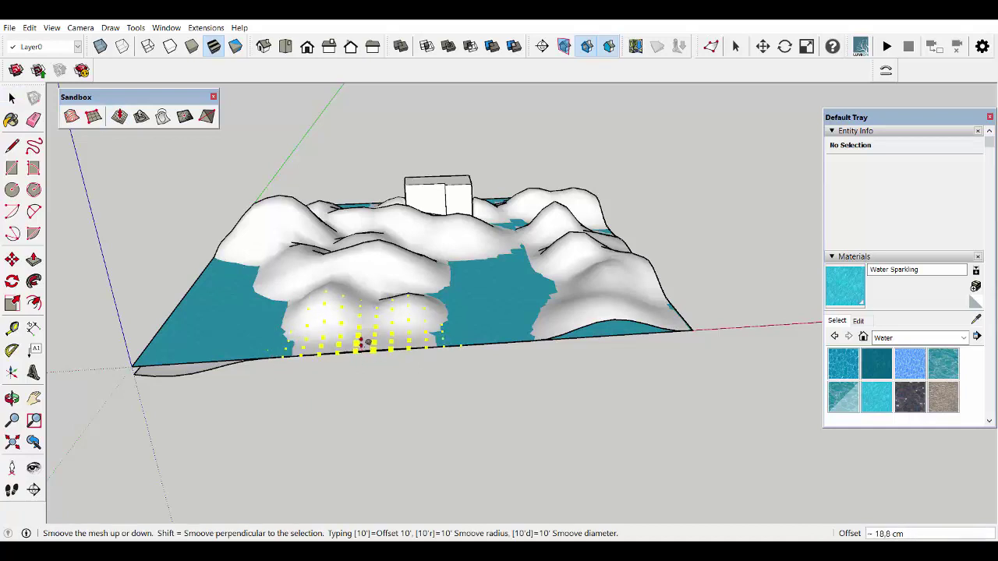
click(361, 343)
middle_drag(512, 334, 526, 291)
scroll(526, 292, up, 3)
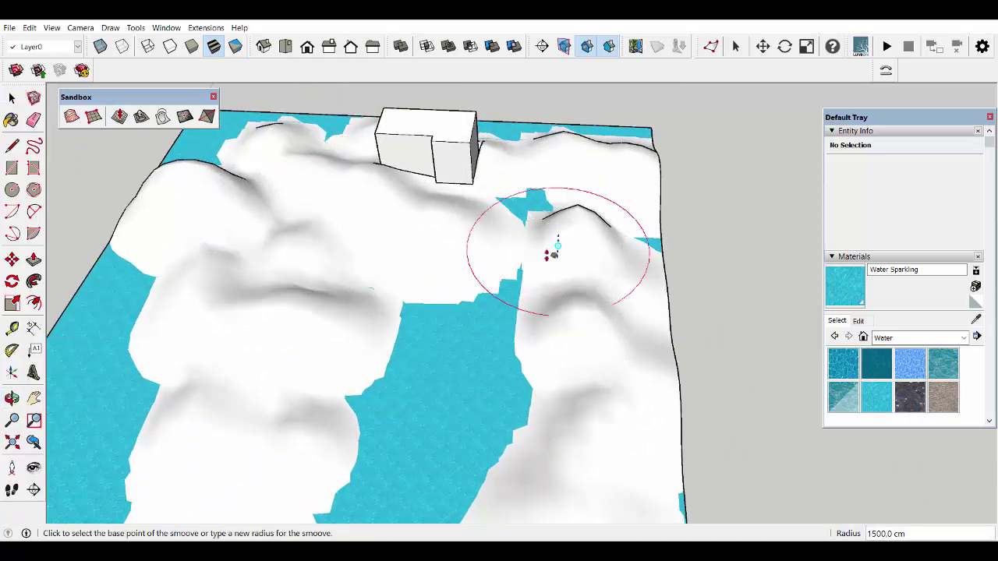
click(552, 251)
click(520, 266)
Step: Lower one more spot with Smoove to extend the channel toward the block
mouse_move(488, 197)
middle_down()
mouse_move(617, 238)
mouse_move(542, 278)
middle_up()
scroll(617, 239, down, 3)
scroll(599, 178, up, 3)
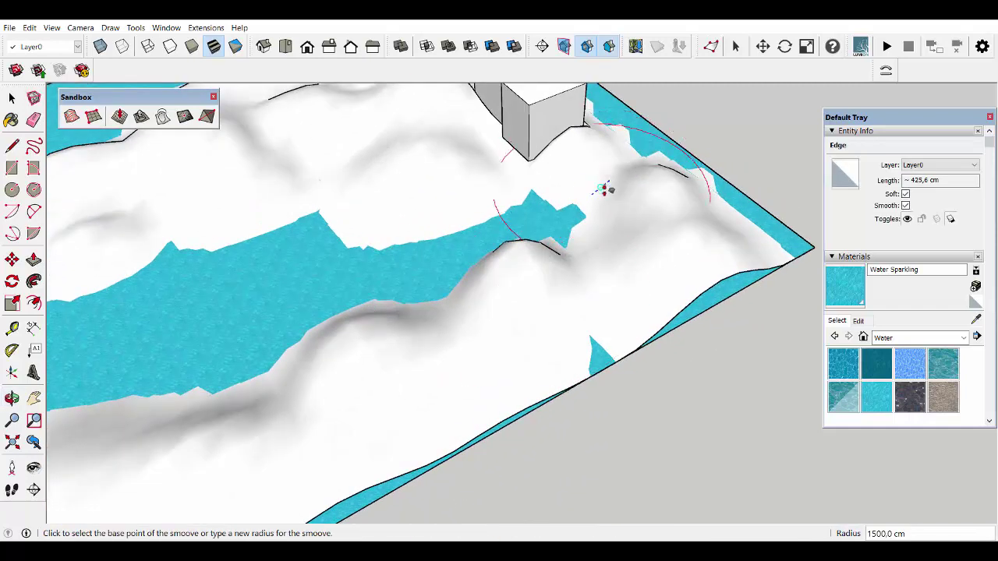
click(604, 189)
click(602, 205)
scroll(523, 236, down, 3)
mouse_move(523, 236)
middle_down()
mouse_move(725, 153)
mouse_move(811, 98)
mouse_move(669, 163)
middle_up()
scroll(356, 241, up, 2)
shift+middle_drag(357, 241, 401, 234)
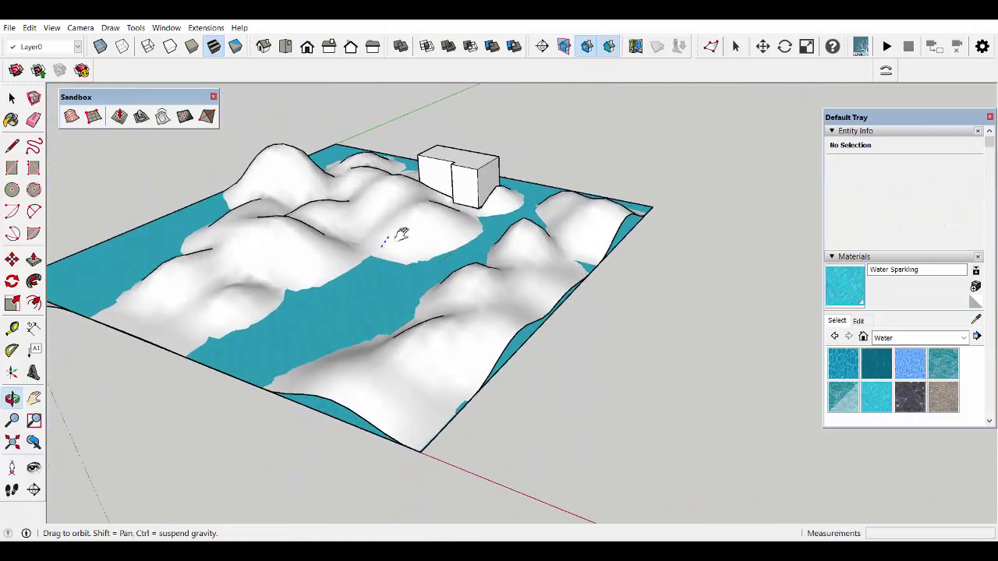
mouse_move(407, 375)
middle_down()
mouse_move(423, 352)
mouse_move(390, 296)
middle_up()
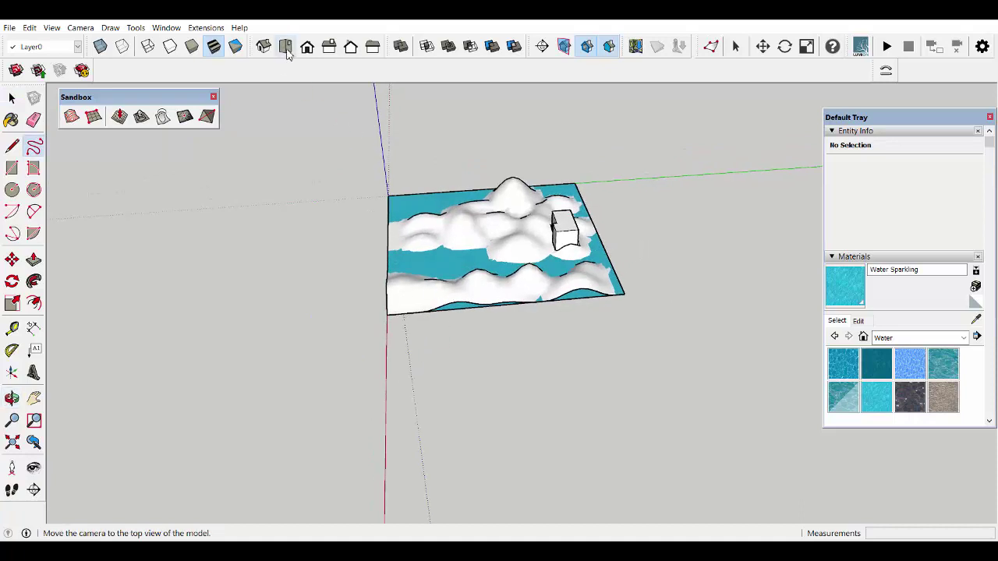
Step: View the model from the top and zoom in on the river outline's narrow tip
click(287, 49)
shift+middle_drag(561, 250, 517, 307)
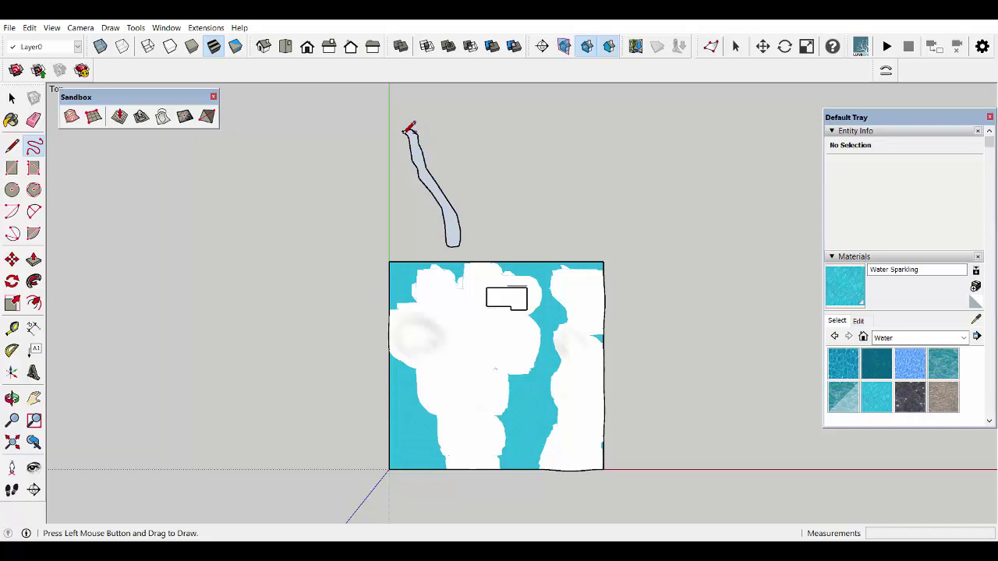
scroll(415, 134, up, 2)
scroll(415, 134, up, 2)
scroll(415, 135, up, 2)
key(e)
scroll(412, 139, up, 2)
scroll(411, 139, up, 2)
key(l)
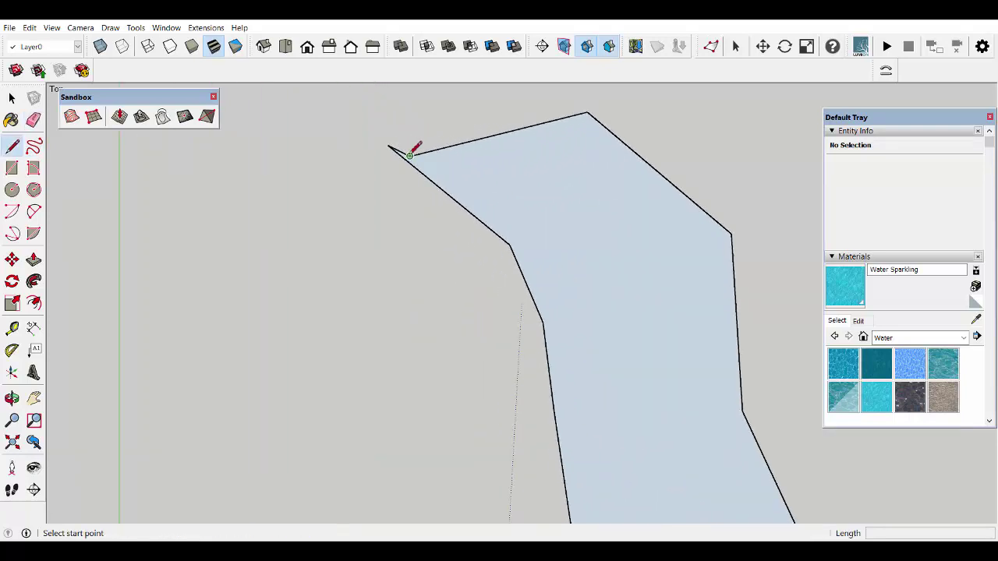
click(406, 154)
key(e)
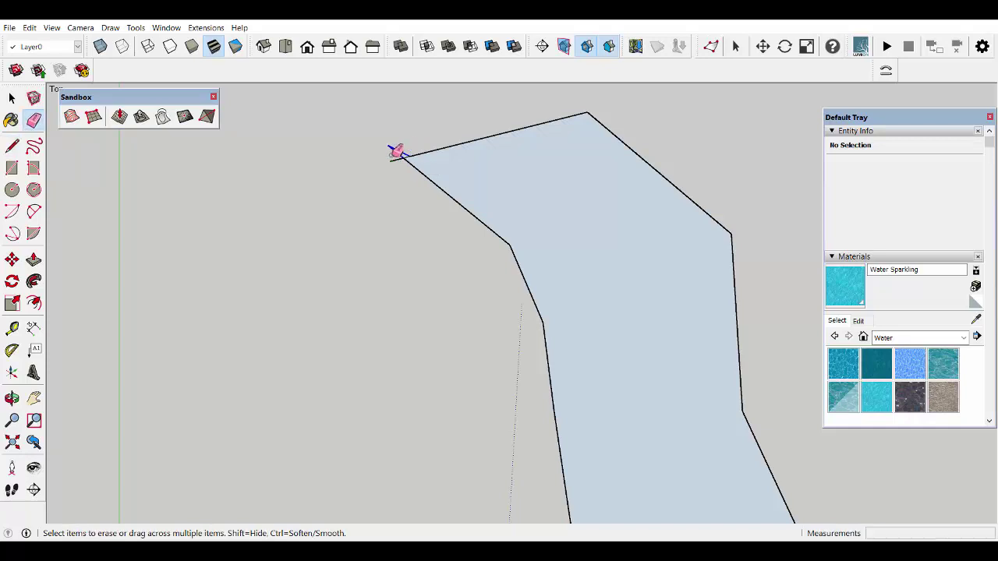
Step: Tilt back to a 3D view and make the river outline a group
scroll(394, 168, down, 2)
scroll(390, 177, down, 2)
scroll(397, 185, down, 2)
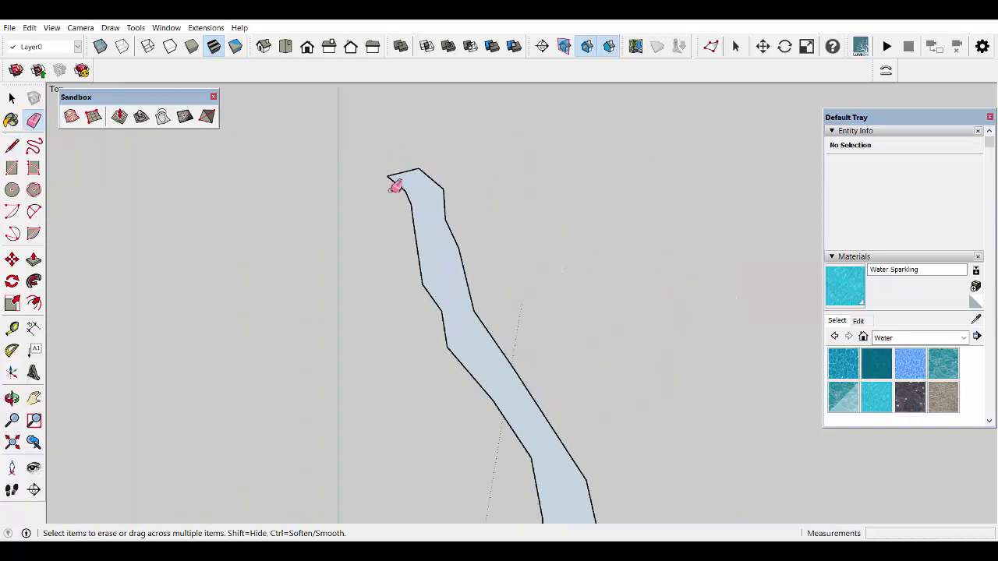
scroll(421, 241, down, 3)
mouse_move(433, 273)
middle_down()
mouse_move(390, 260)
mouse_move(315, 195)
middle_up()
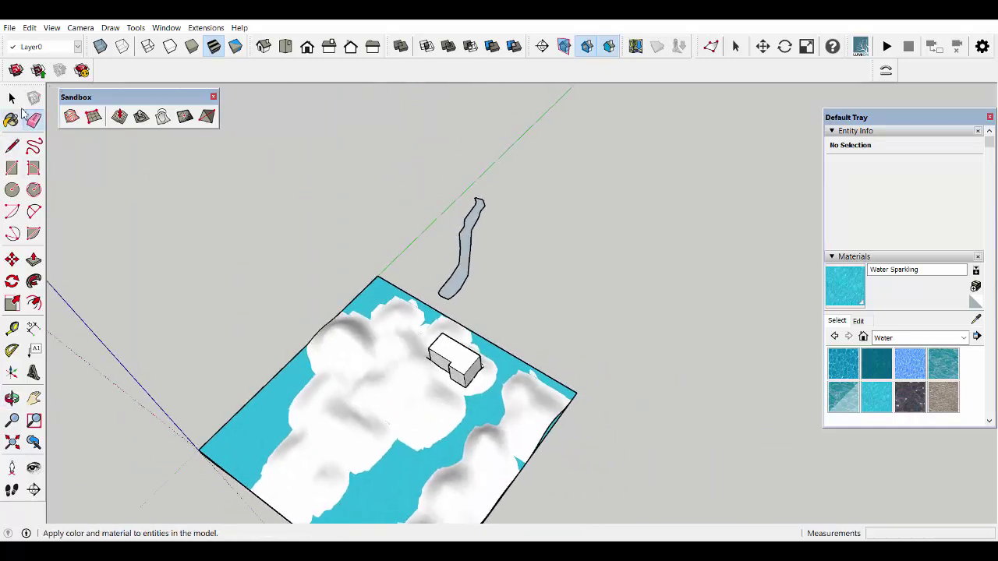
right_click(456, 287)
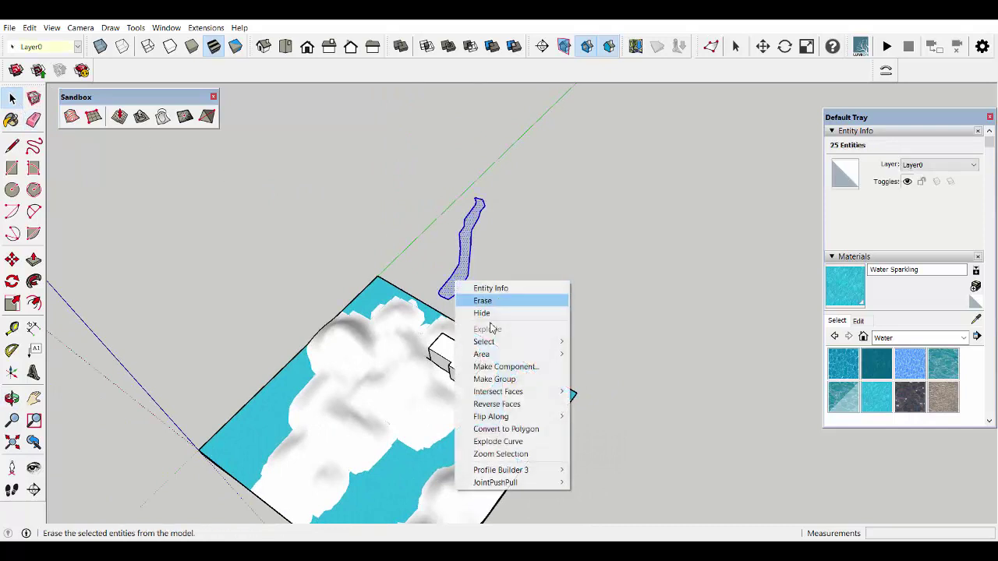
click(487, 380)
middle_drag(487, 380, 603, 359)
Step: Move the river group up over the terrain
key(m)
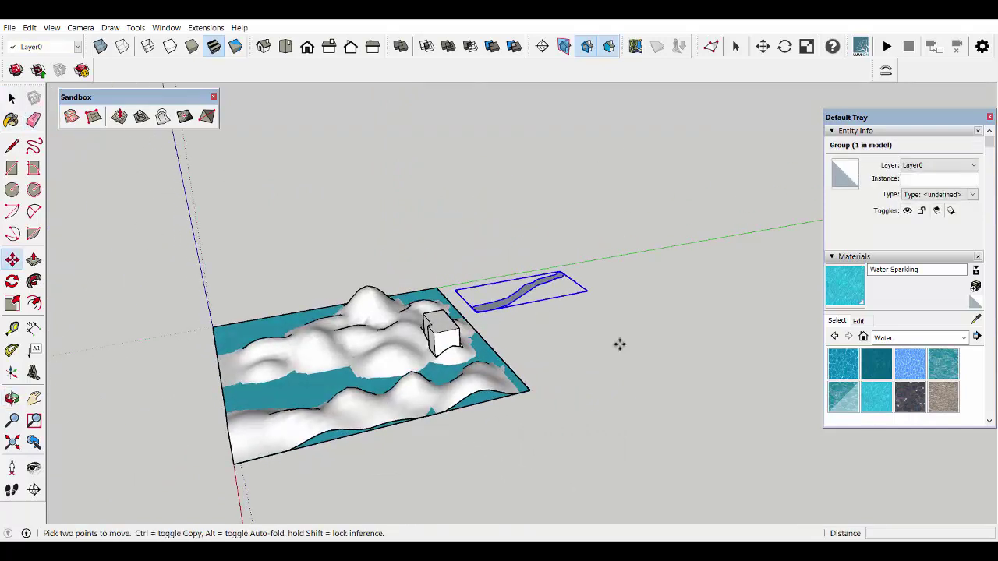
click(619, 340)
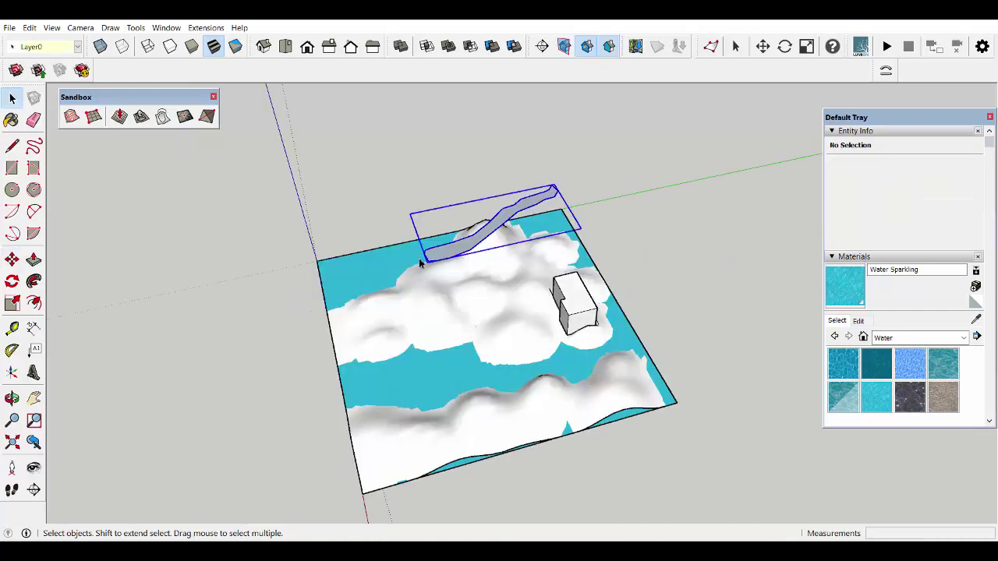
scroll(420, 264, up, 1)
Step: Scale the river group along the green axis until it spans the hills
click(419, 263)
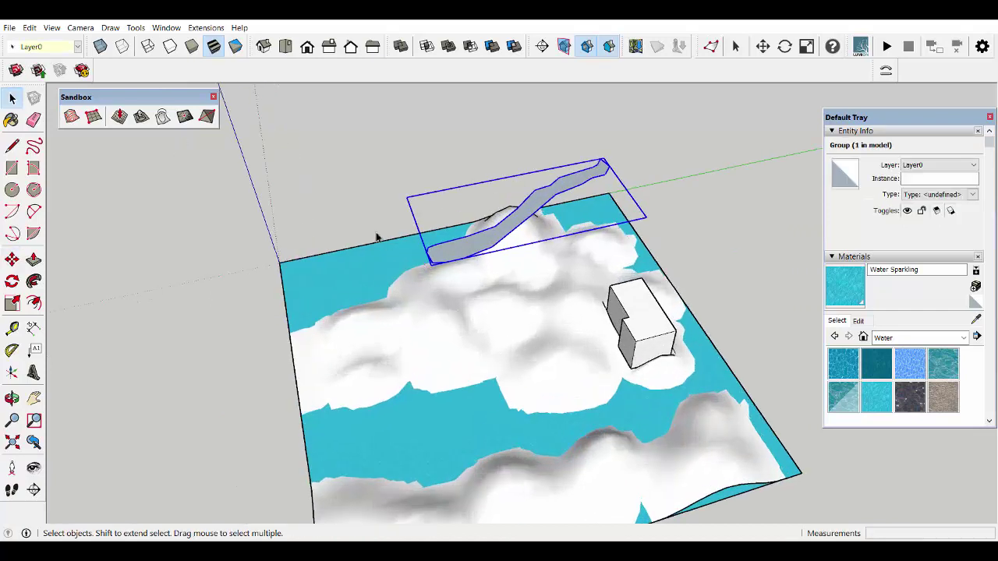
scroll(421, 257, up, 1)
key(s)
drag(399, 245, 274, 293)
middle_drag(277, 293, 742, 185)
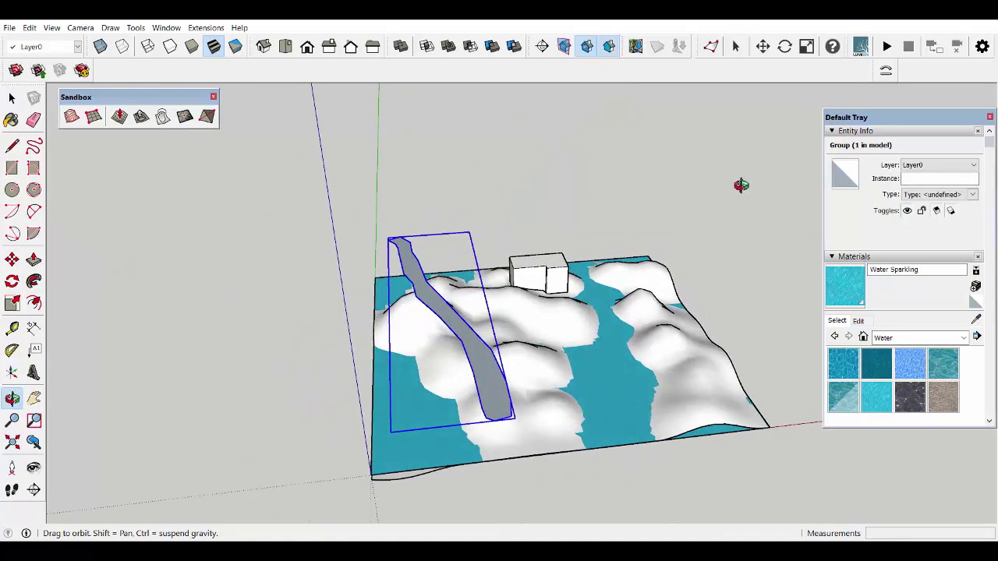
mouse_move(553, 364)
middle_down()
mouse_move(596, 391)
mouse_move(500, 351)
middle_up()
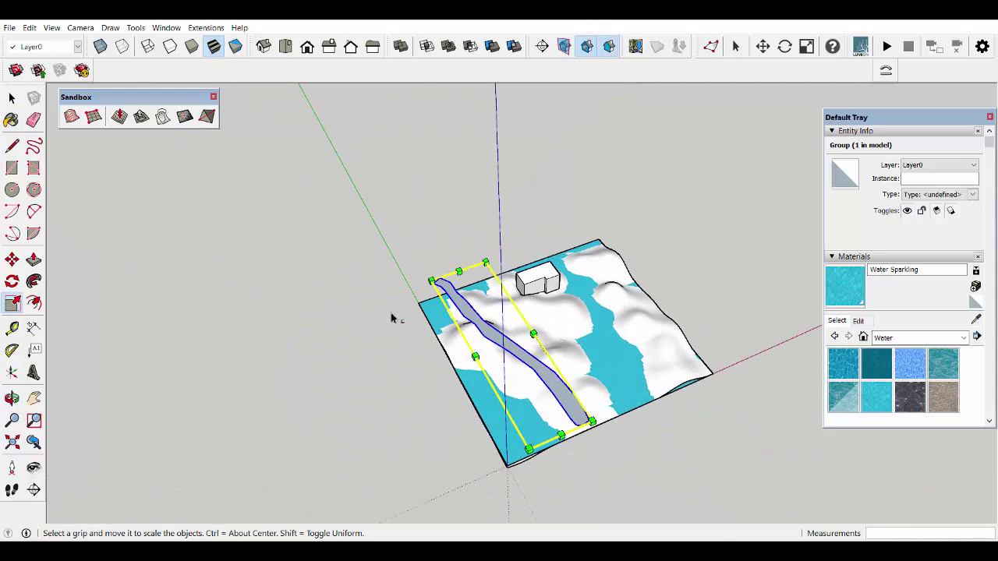
middle_drag(392, 318, 575, 319)
mouse_move(466, 293)
mouse_down()
mouse_move(400, 294)
mouse_move(414, 297)
mouse_up()
middle_drag(414, 297, 292, 292)
Step: Drape the river outline onto the terrain surface with the Sandbox Drape tool
key(space)
click(434, 268)
middle_drag(435, 268, 403, 248)
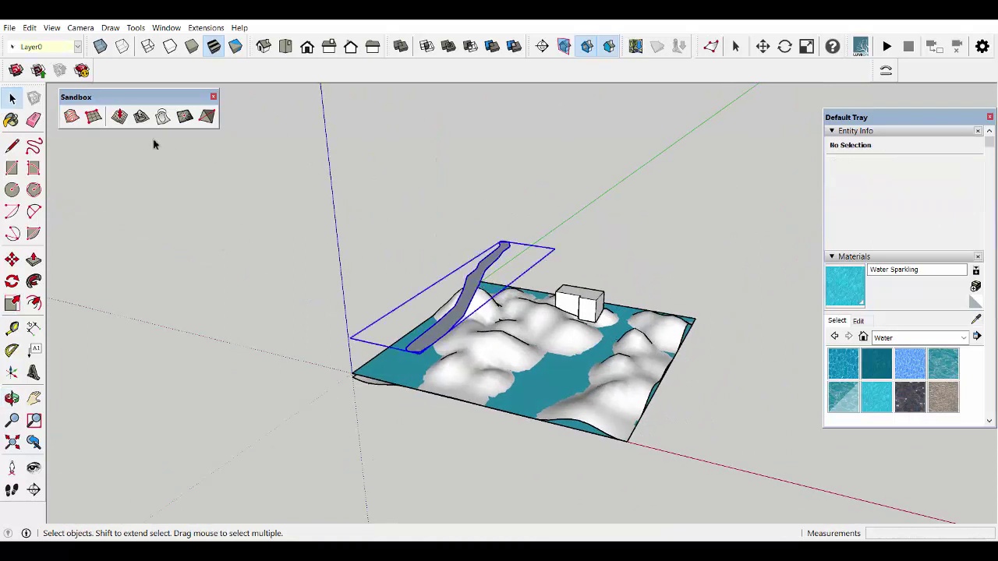
click(162, 116)
click(478, 379)
mouse_move(448, 402)
middle_down()
mouse_move(551, 463)
mouse_move(517, 364)
mouse_move(428, 331)
middle_up()
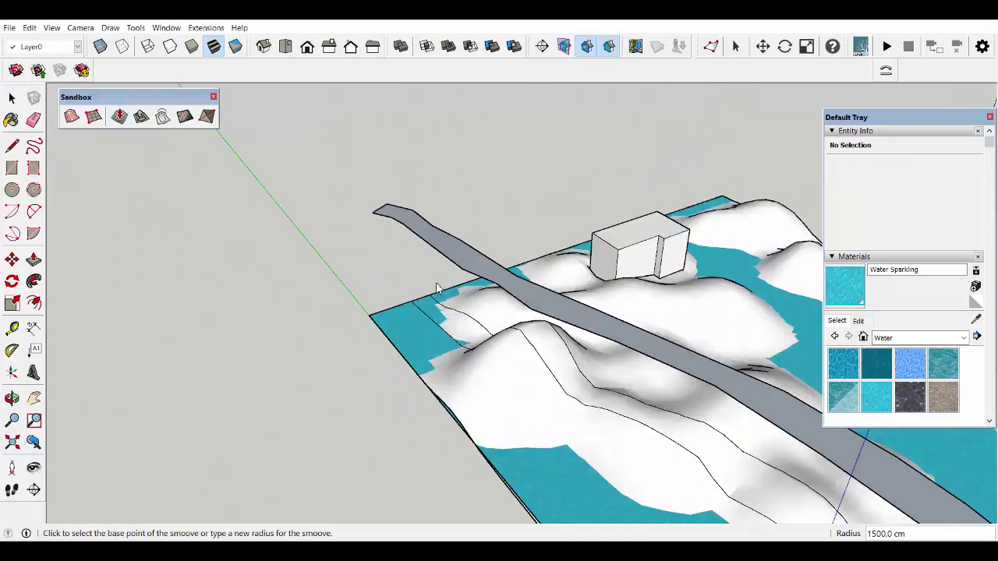
Step: Smoove the water patch under the outline up into hill terrain
click(440, 312)
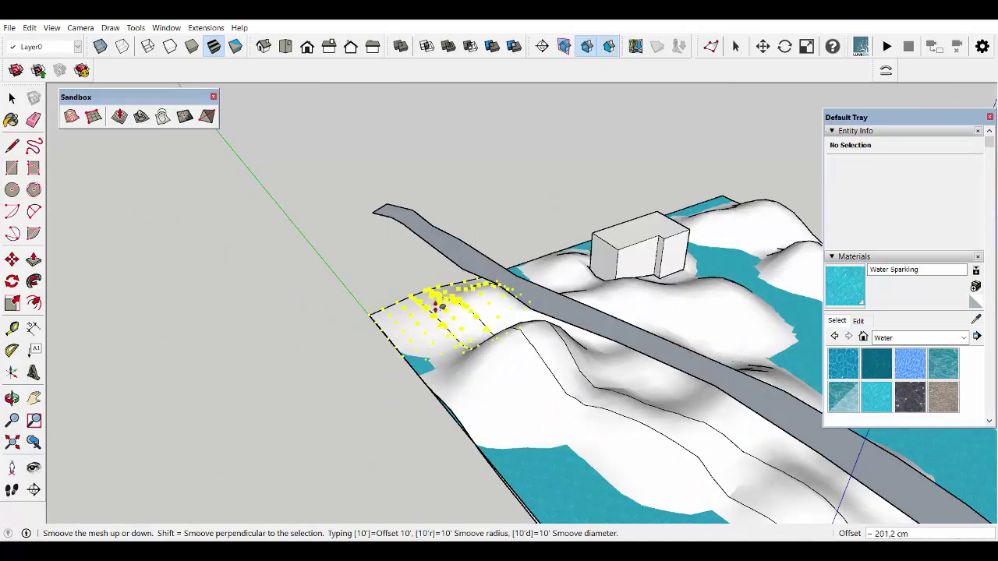
click(427, 306)
scroll(427, 306, down, 3)
mouse_move(390, 305)
middle_down()
mouse_move(350, 314)
mouse_move(201, 232)
mouse_move(215, 240)
middle_up()
click(12, 97)
mouse_move(479, 257)
middle_down()
mouse_move(179, 267)
mouse_move(397, 312)
mouse_move(484, 293)
middle_up()
scroll(484, 293, up, 2)
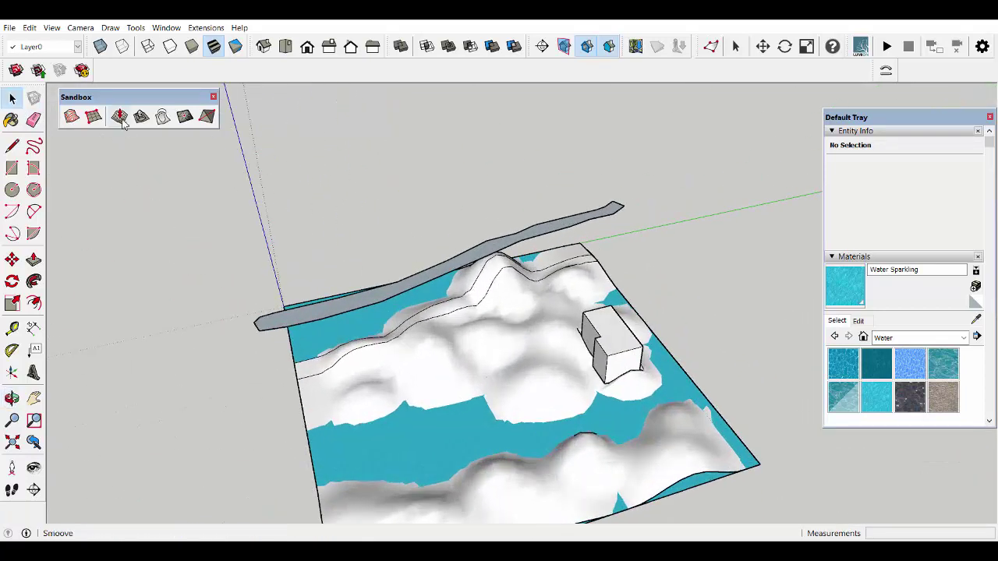
Step: Smoove several spots on the slope down to open a water-filled hollow
click(121, 119)
click(503, 266)
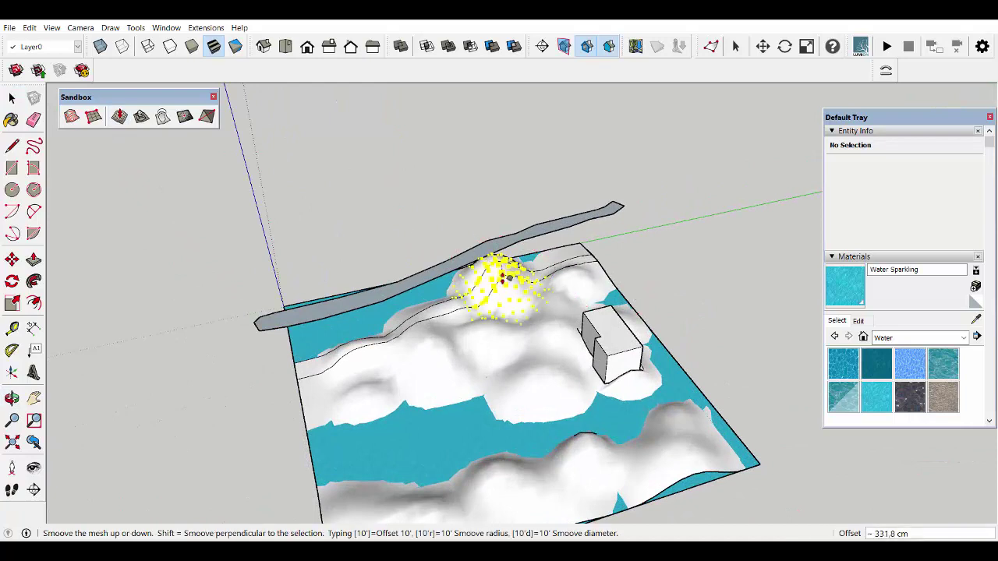
click(507, 279)
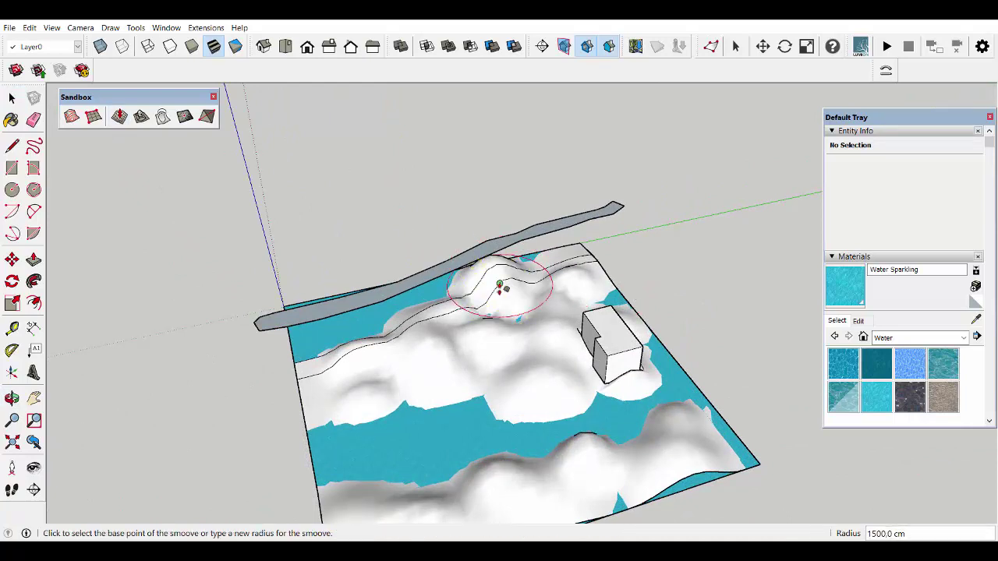
scroll(500, 287, up, 3)
click(522, 334)
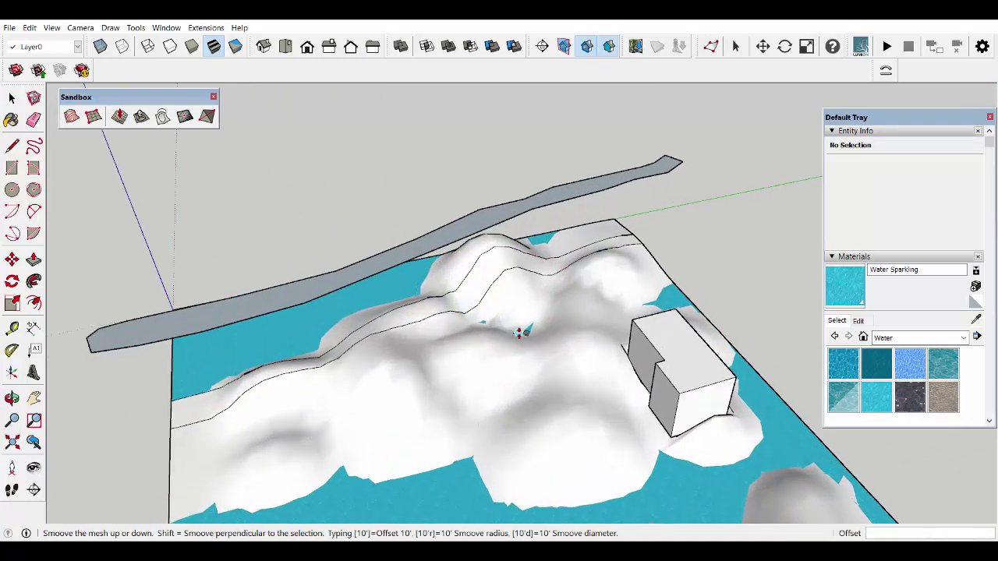
click(511, 347)
click(483, 371)
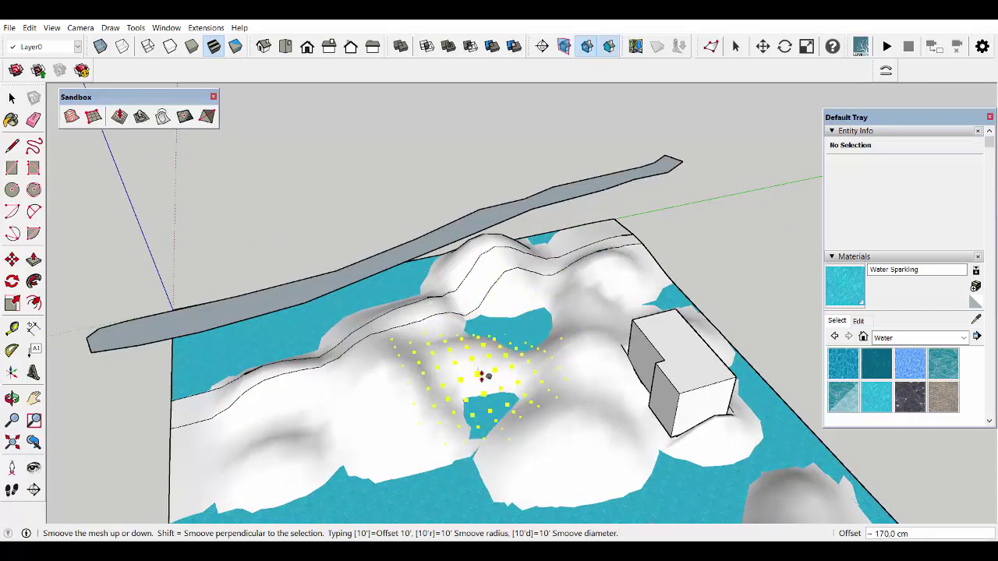
click(484, 375)
click(507, 352)
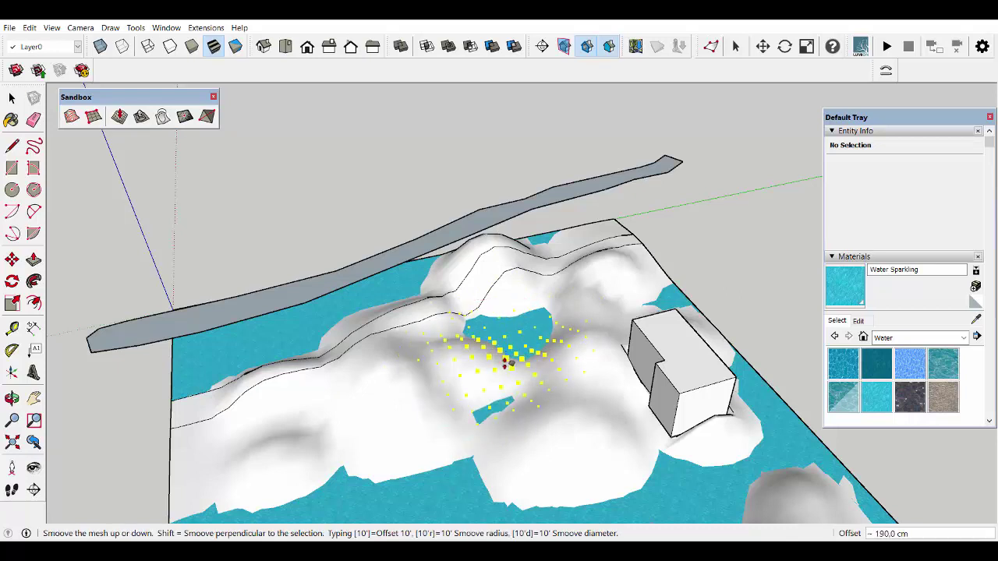
click(503, 376)
scroll(527, 308, down, 3)
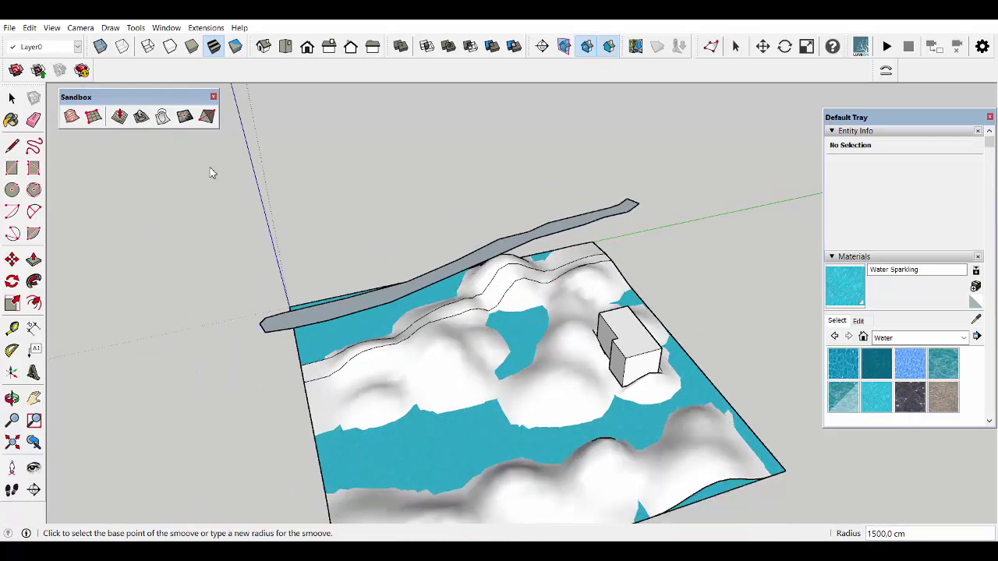
Step: Delete the floating river group, leaving the draped strip on the terrain
click(11, 98)
click(546, 236)
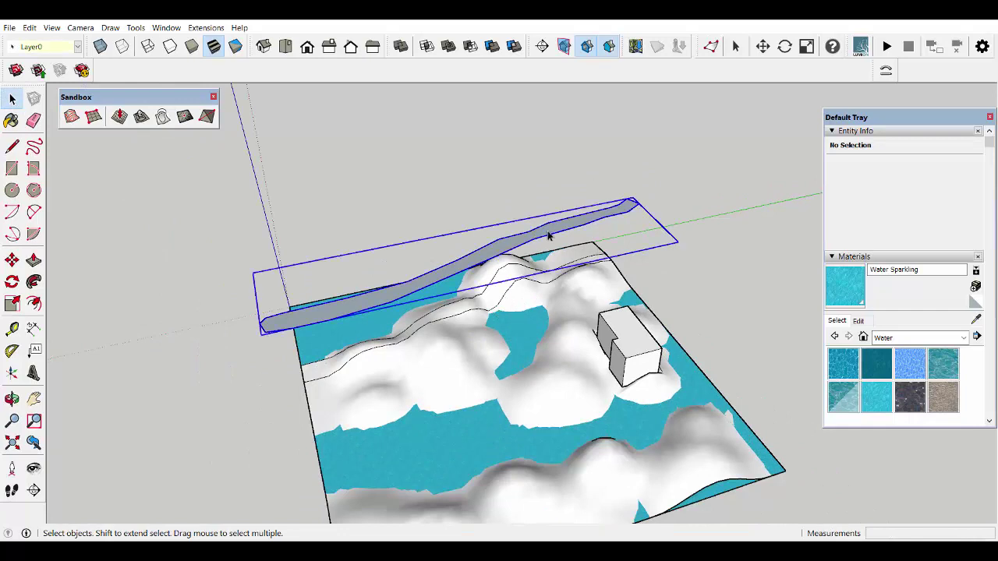
scroll(634, 268, down, 2)
key(m)
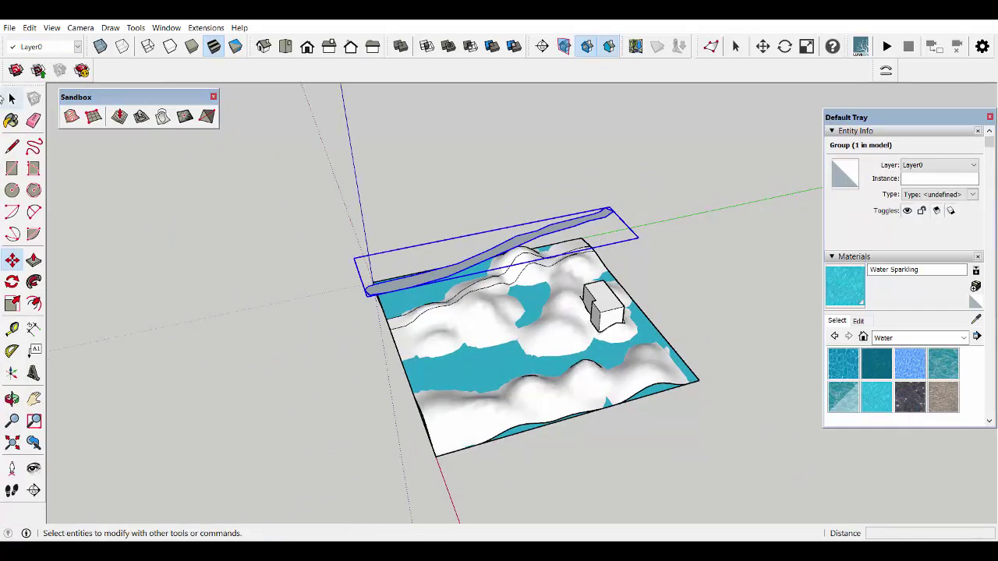
key(Delete)
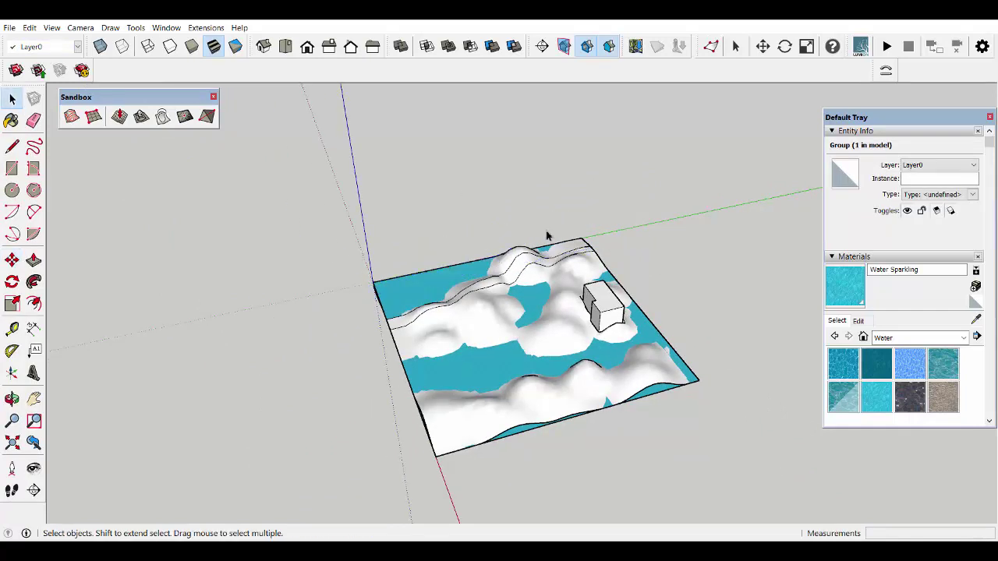
scroll(479, 285, up, 3)
mouse_move(479, 286)
middle_down()
mouse_move(702, 250)
mouse_move(593, 273)
middle_up()
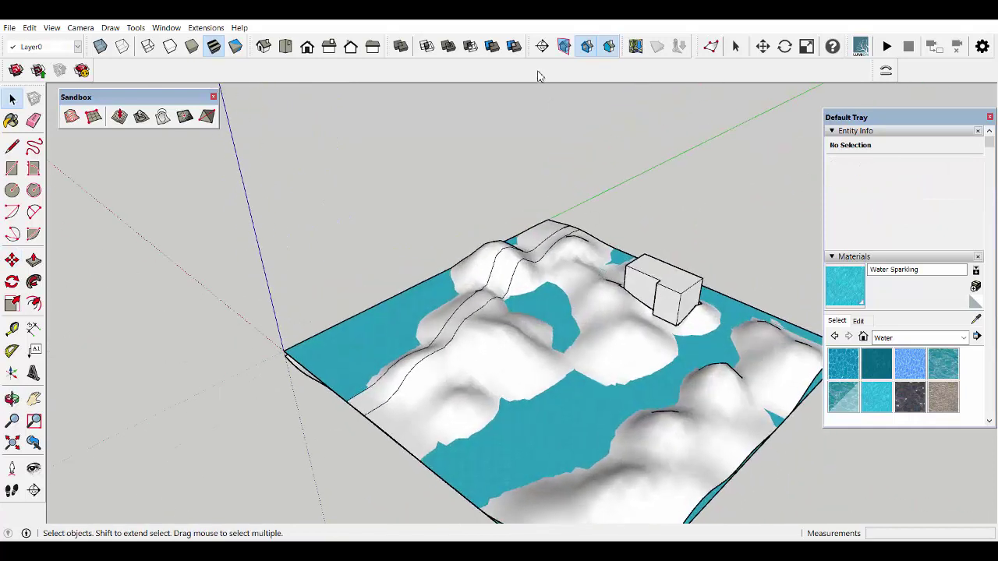
Step: Show the Fredo6 JointPushPull toolbar and dock it
right_click(538, 74)
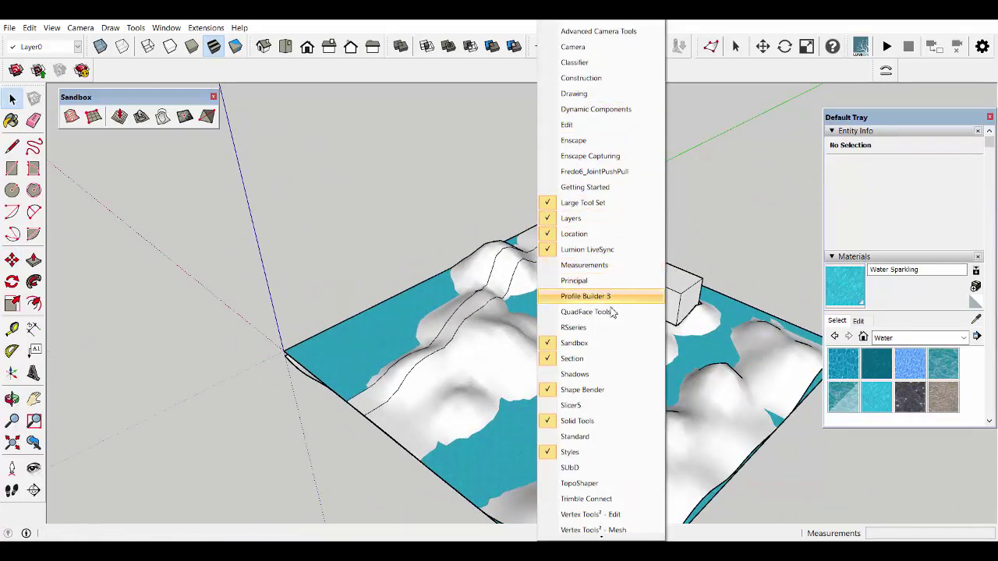
click(629, 172)
drag(242, 145, 371, 95)
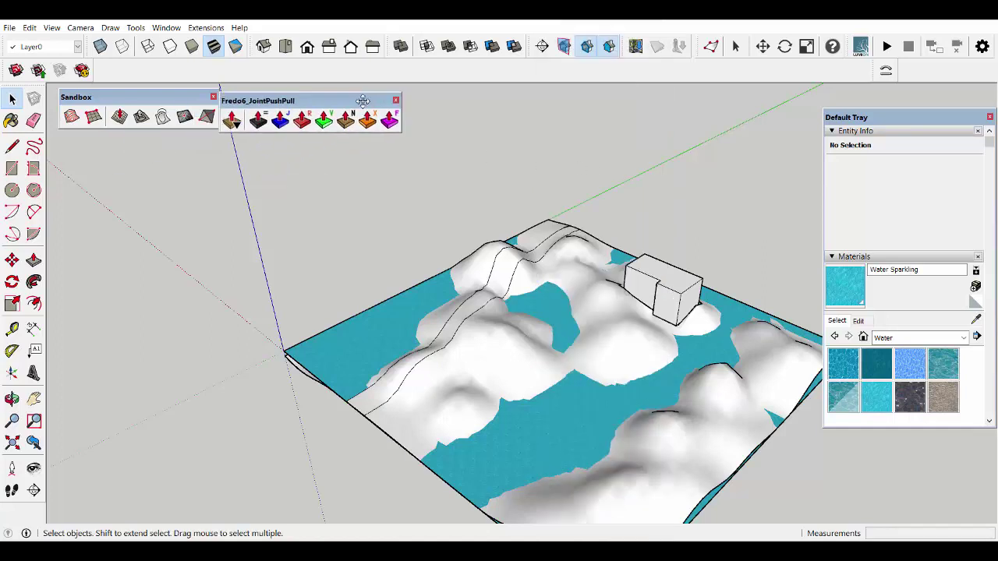
Step: Vector Push Pull the draped river strip downward to carve a sunken channel
click(499, 283)
scroll(500, 287, up, 2)
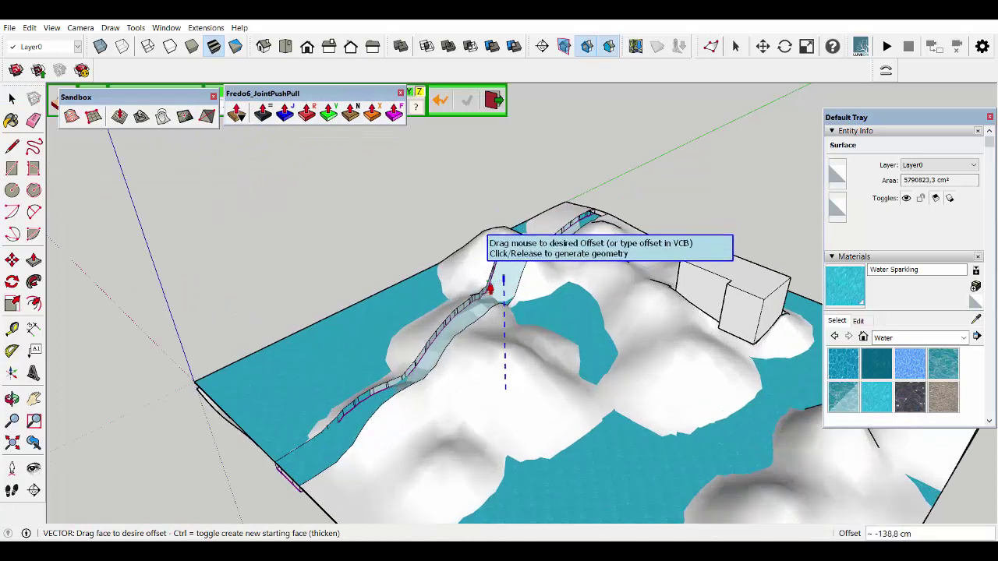
scroll(508, 312, up, 2)
scroll(356, 418, up, 1)
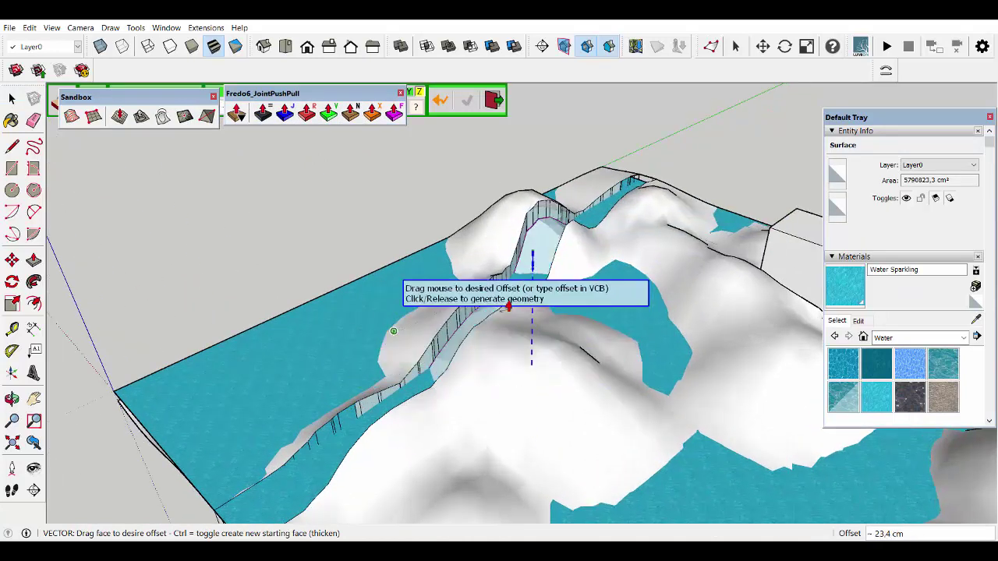
click(528, 262)
mouse_move(323, 461)
middle_down()
mouse_move(411, 323)
mouse_move(364, 301)
middle_up()
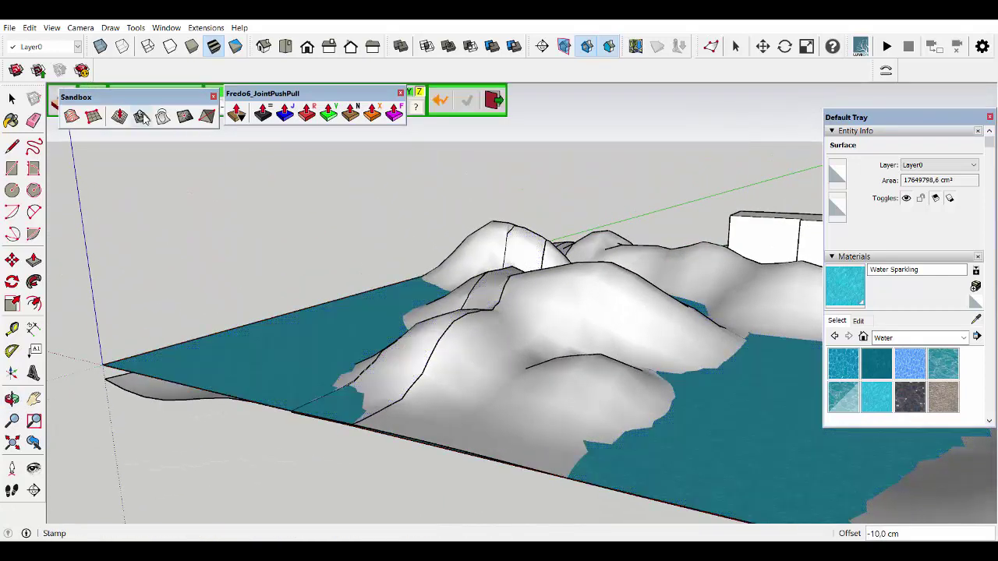
Step: Lower the slope at the channel's front-edge end with a 1500.0 cm Smoove
click(119, 123)
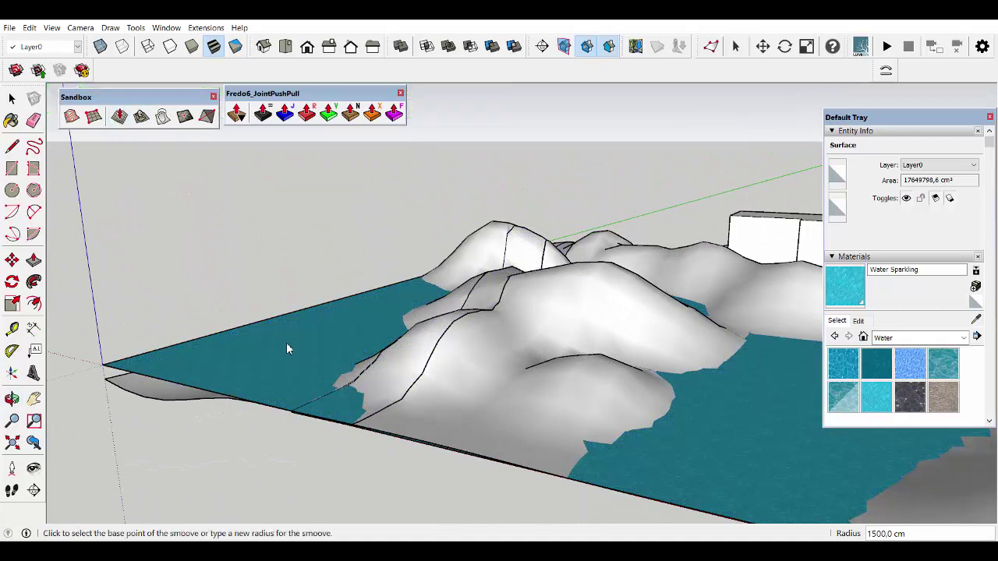
click(344, 398)
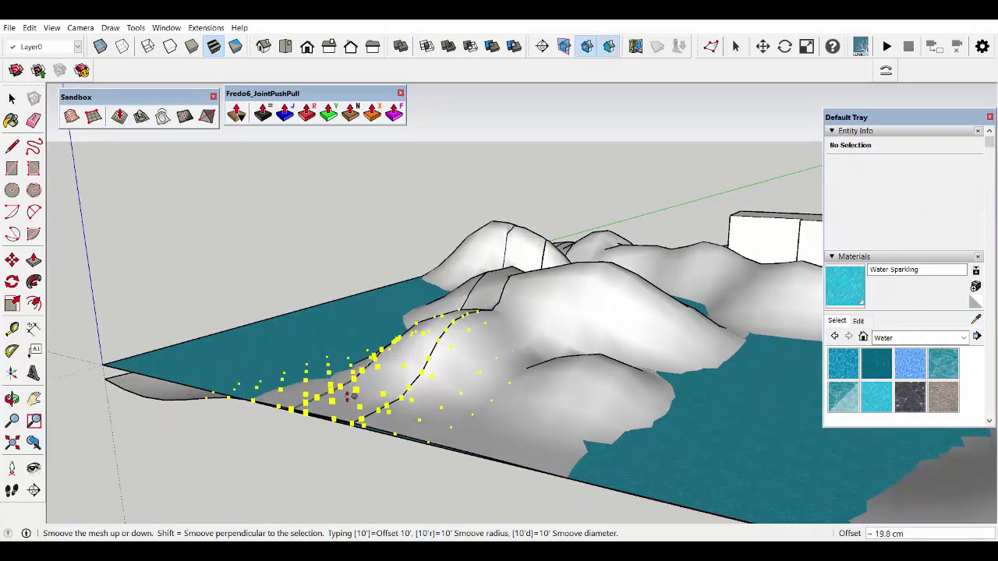
click(348, 398)
middle_drag(367, 385, 487, 321)
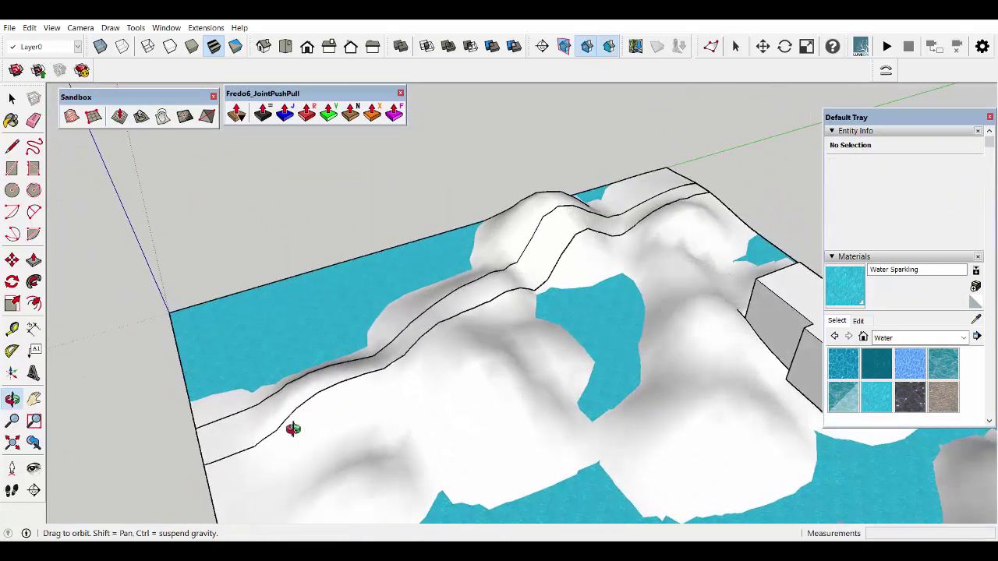
scroll(481, 343, up, 3)
mouse_move(475, 363)
middle_down()
mouse_move(350, 352)
mouse_move(370, 363)
middle_up()
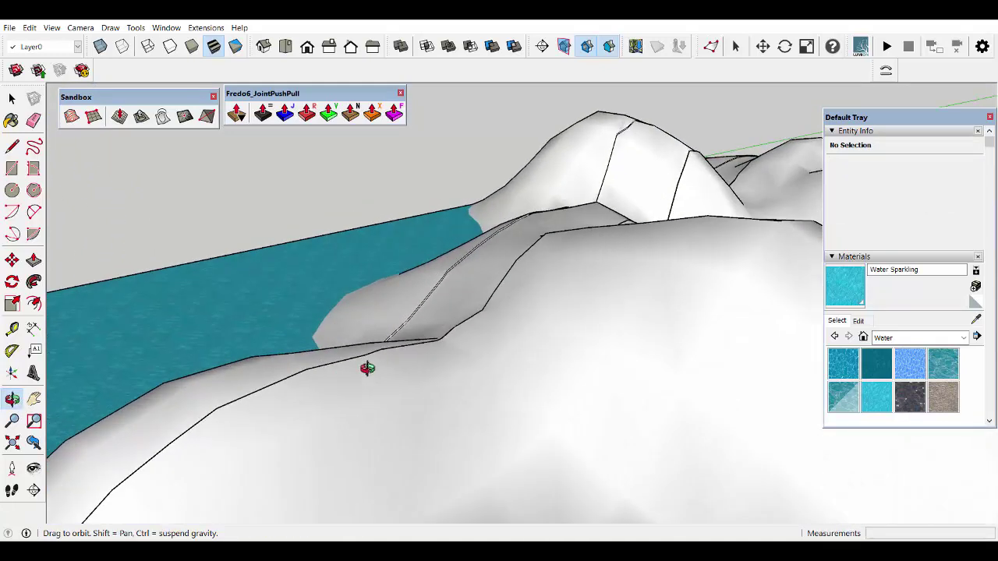
scroll(406, 366, down, 3)
Step: Triple-click the terrain to select all 6310 entities of its mesh
scroll(436, 370, down, 3)
scroll(439, 349, down, 2)
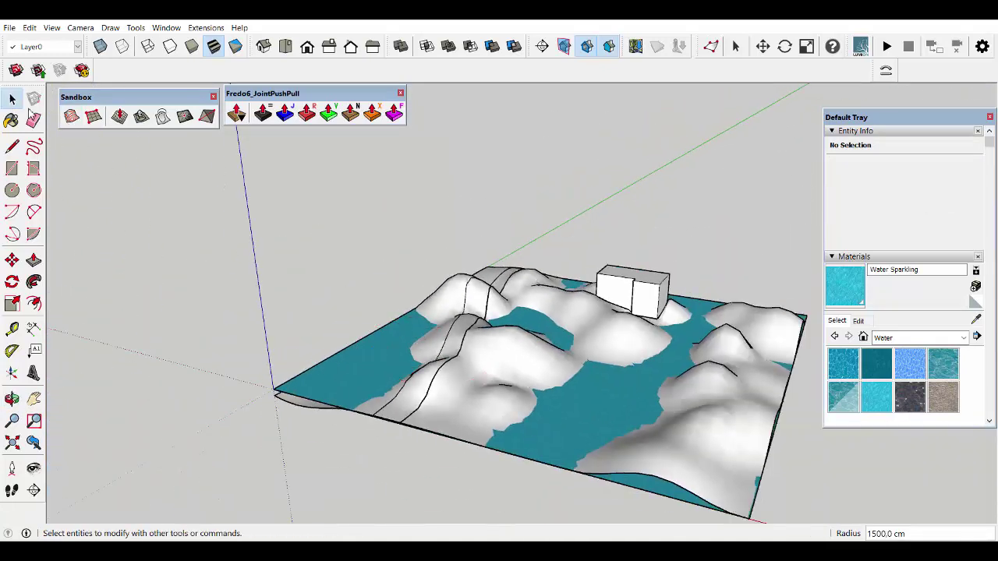
key(space)
scroll(510, 375, up, 2)
triple_click(510, 374)
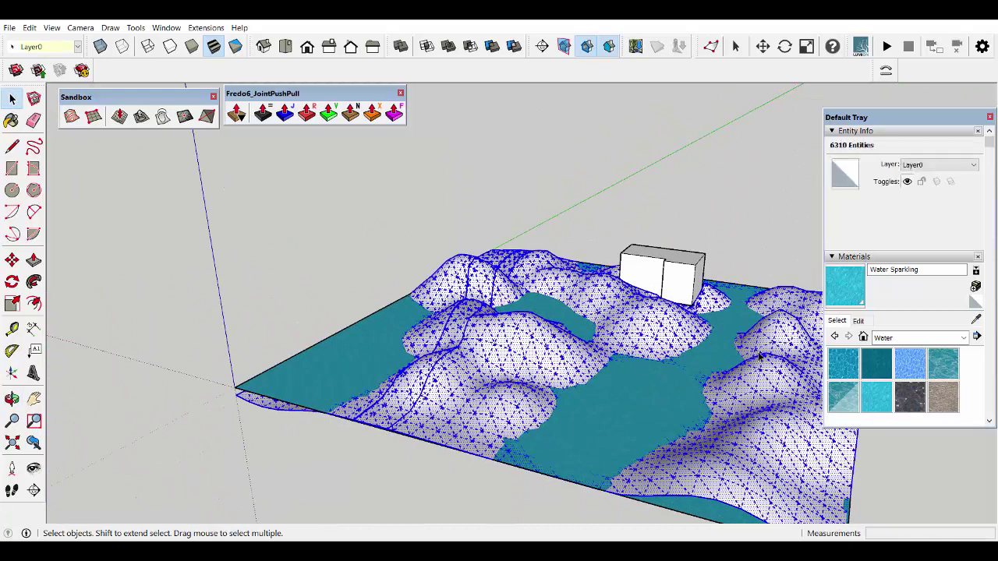
Step: Paint the whole terrain with the Landscaping material Grass Dark Green
scroll(905, 344, down, 2)
click(920, 275)
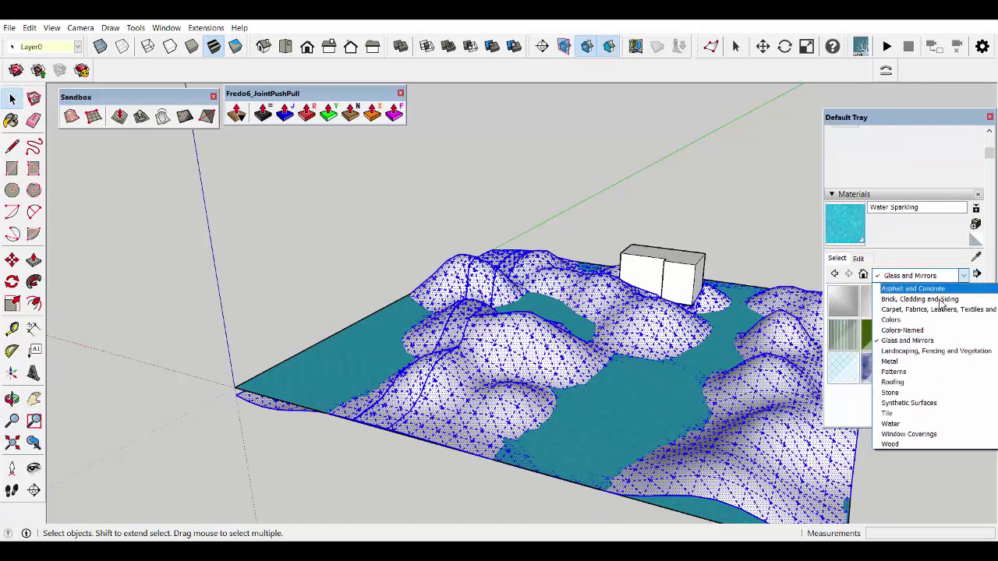
click(942, 355)
click(942, 368)
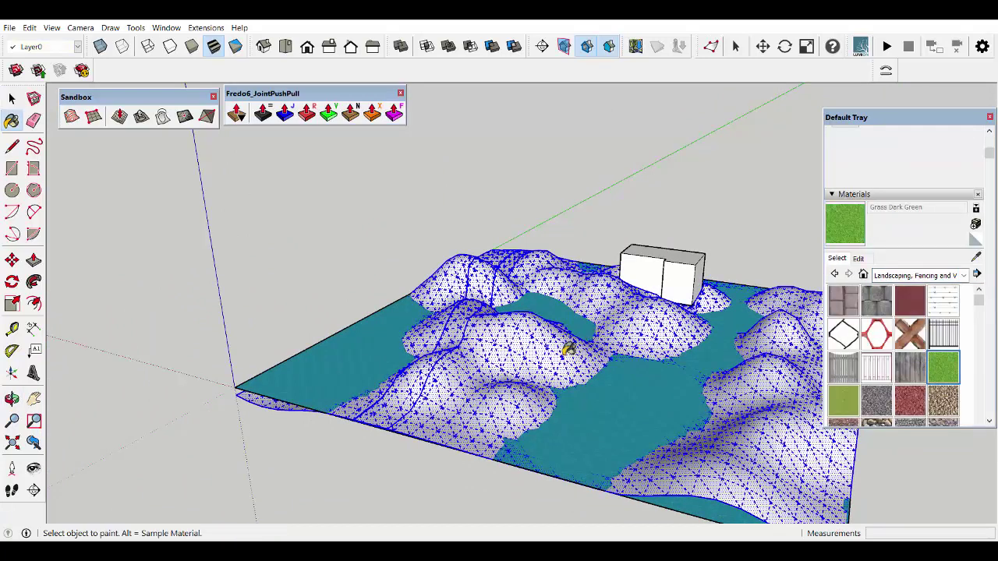
click(557, 355)
scroll(438, 337, up, 2)
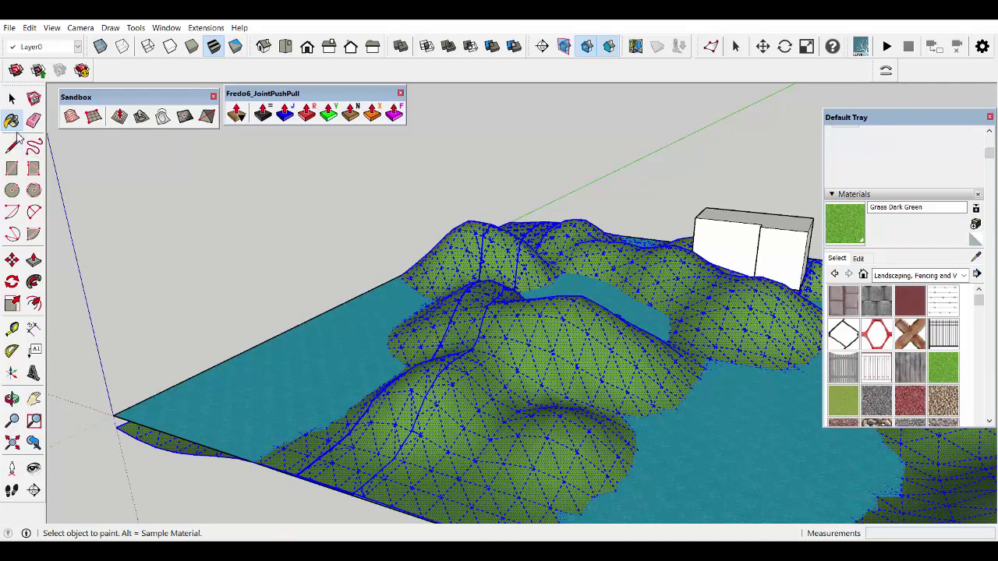
Step: Paint the channel along the ridge with Asphalt and Concrete > Blacktop New, then inspect it
key(space)
click(528, 195)
mouse_move(528, 195)
middle_down()
mouse_move(286, 403)
mouse_move(591, 220)
mouse_move(572, 235)
middle_up()
click(922, 276)
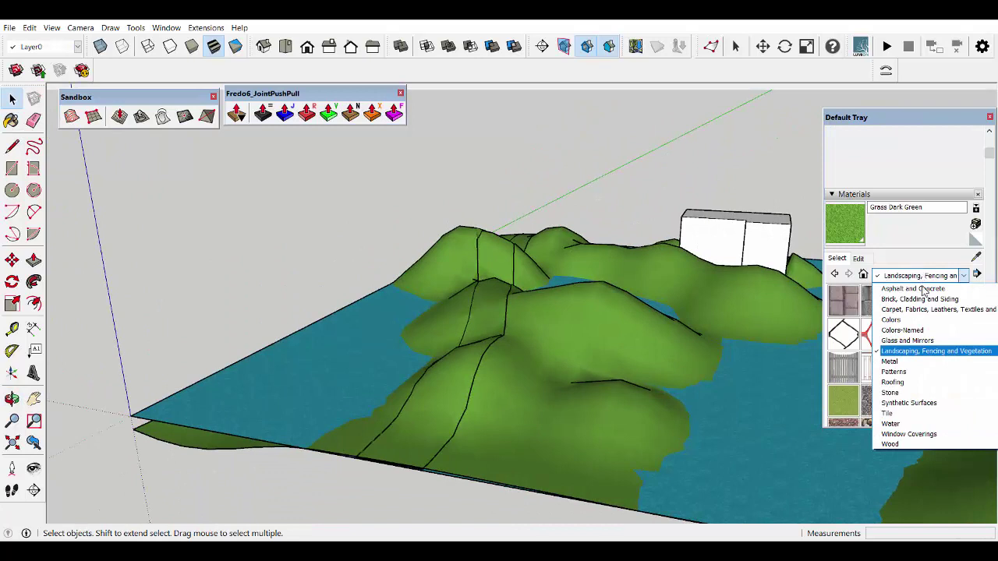
click(925, 289)
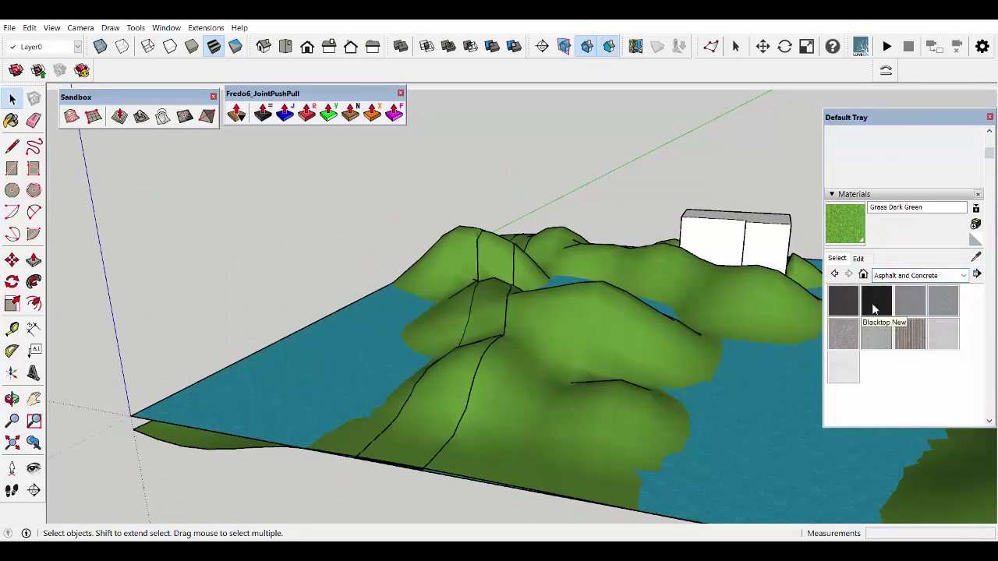
click(874, 310)
click(454, 373)
mouse_move(457, 363)
middle_down()
mouse_move(345, 473)
mouse_move(363, 334)
mouse_move(457, 361)
mouse_move(647, 301)
mouse_move(637, 379)
mouse_move(713, 326)
mouse_move(553, 330)
mouse_move(590, 346)
mouse_move(553, 328)
middle_up()
scroll(590, 346, up, 2)
scroll(597, 341, down, 2)
scroll(541, 314, down, 1)
scroll(541, 314, down, 1)
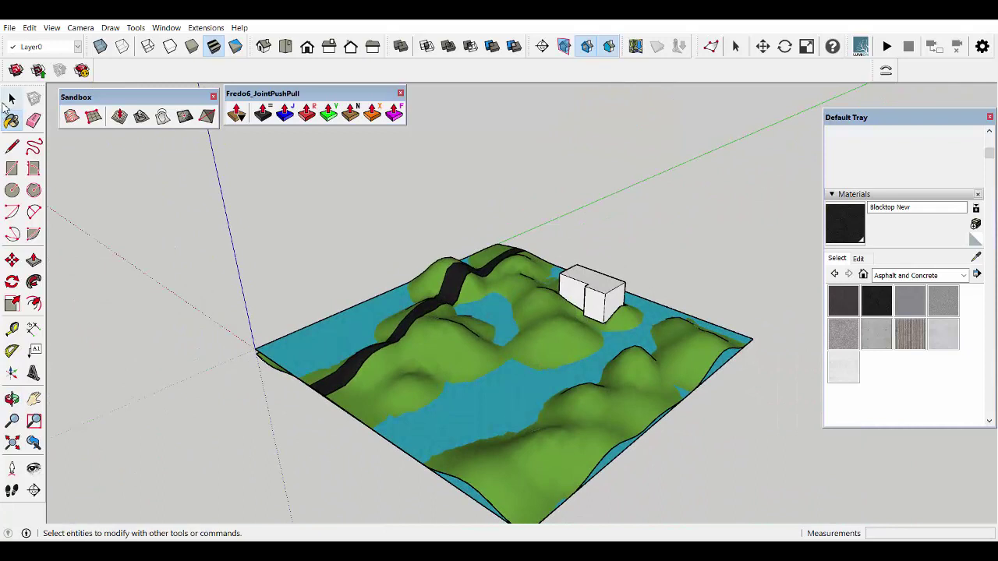
Step: Add two offset detail vertices to the hillside mesh beside the block with Sandbox Add Detail
click(184, 116)
scroll(452, 328, up, 3)
click(679, 350)
click(649, 284)
scroll(650, 285, up, 2)
scroll(639, 268, up, 1)
click(688, 347)
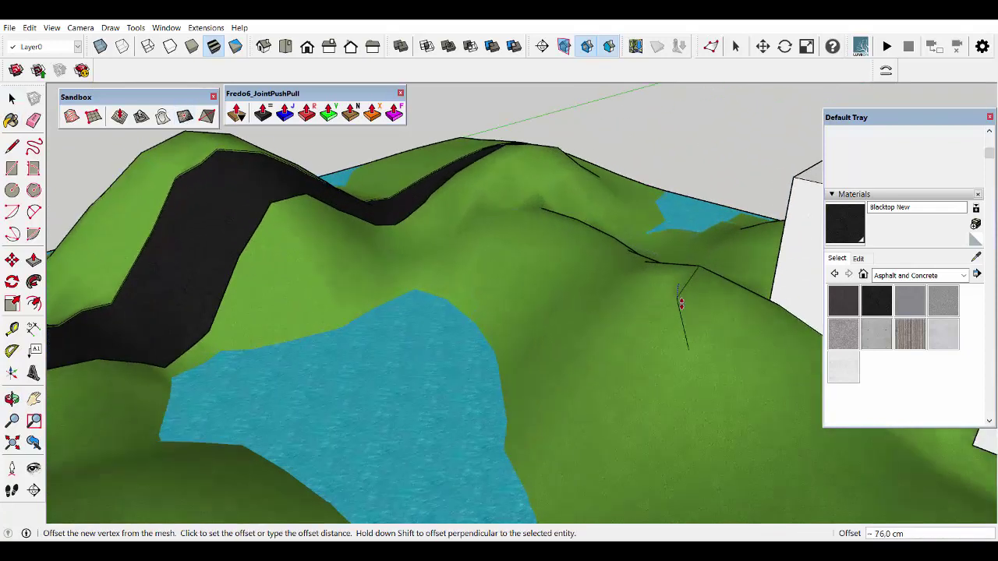
click(680, 304)
Step: Add a third offset detail vertex on the hillside, then orbit out to view the whole terrain
scroll(647, 296, up, 2)
click(652, 293)
click(662, 311)
scroll(678, 282, down, 3)
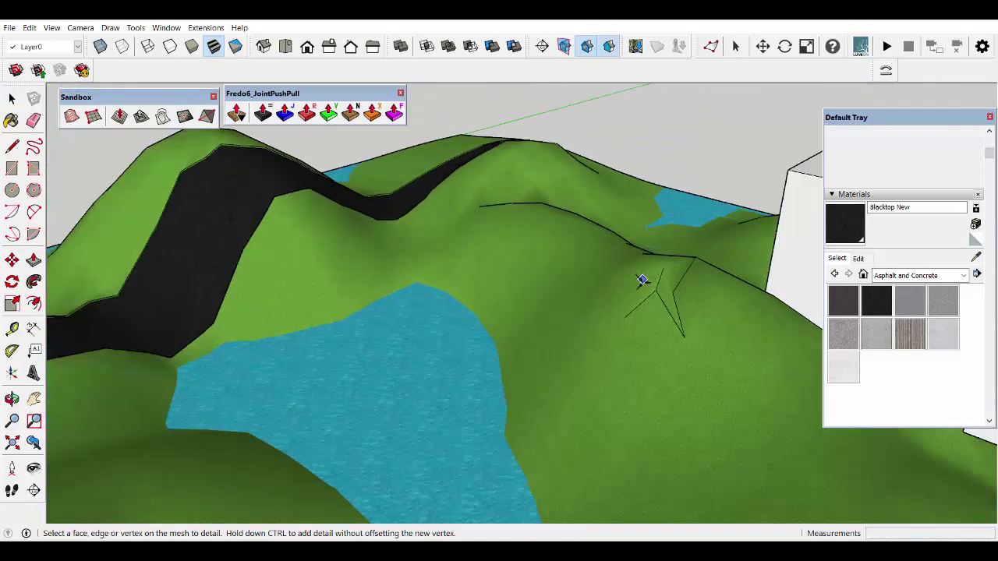
scroll(670, 304, down, 2)
mouse_move(675, 327)
middle_down()
mouse_move(659, 323)
mouse_move(585, 227)
mouse_move(513, 229)
mouse_move(580, 394)
mouse_move(677, 342)
middle_up()
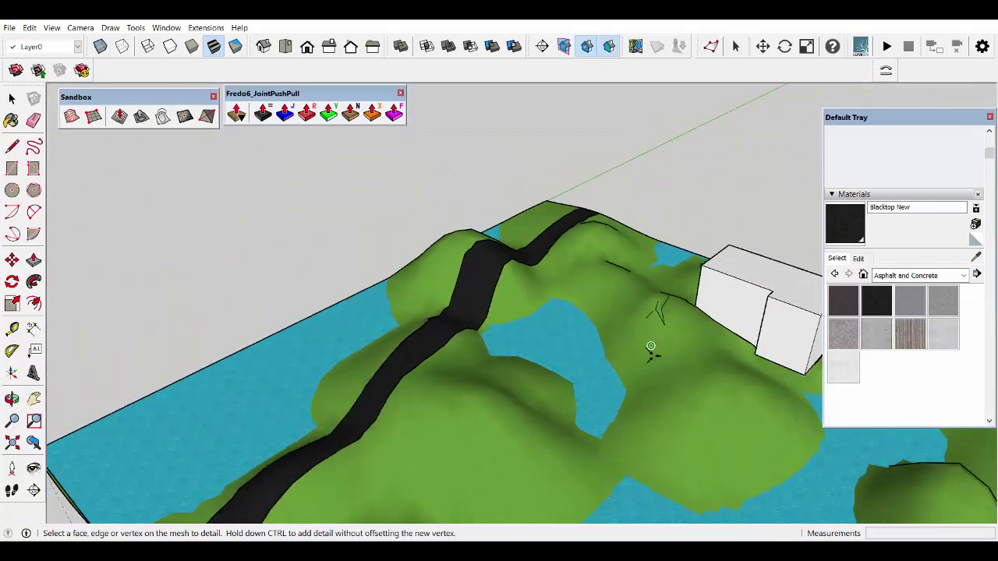
scroll(535, 279, down, 2)
scroll(528, 272, down, 2)
scroll(531, 272, down, 2)
Step: Smoove the right-hand hill and a second terrain spot with a 1500 cm radius
key(space)
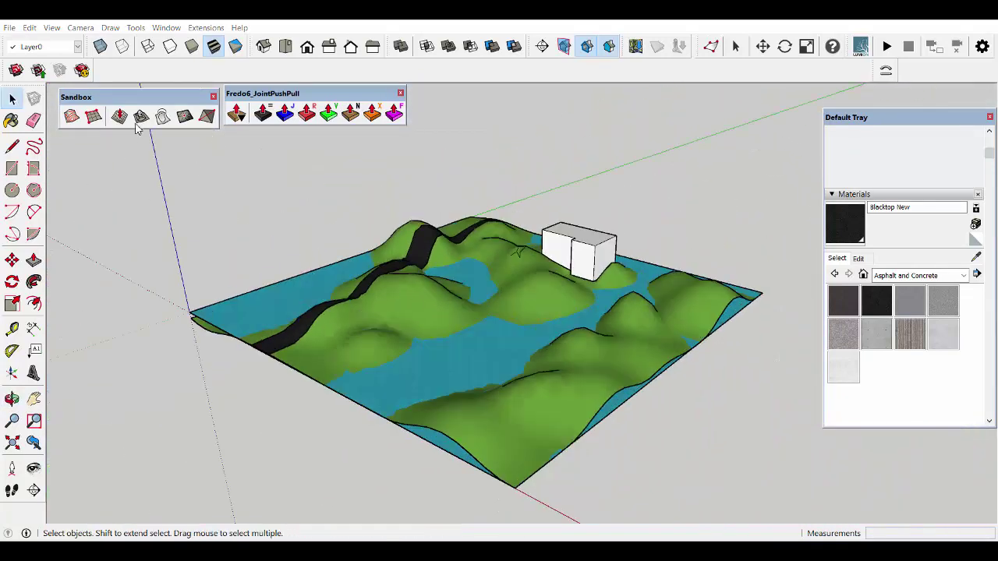
click(121, 117)
click(688, 337)
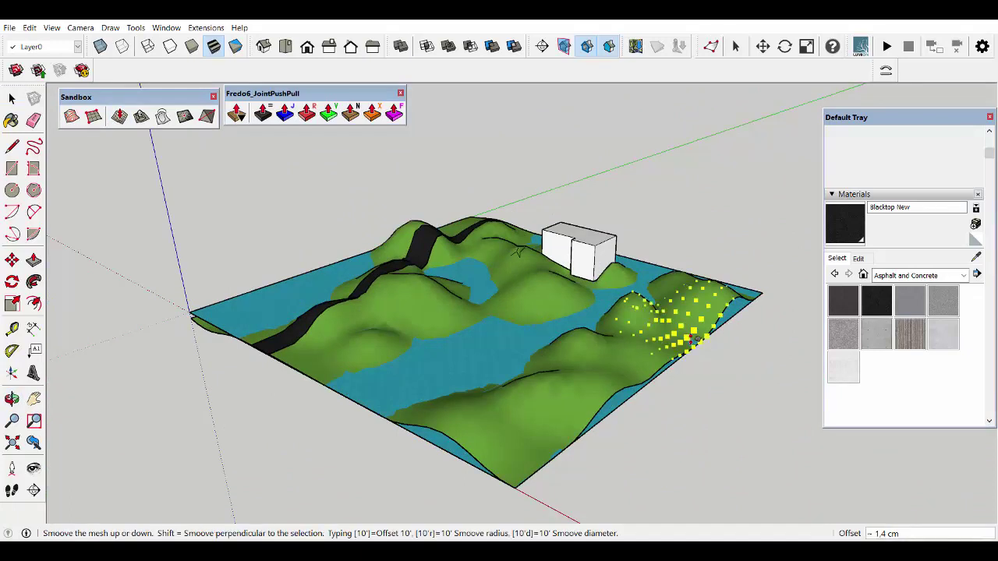
click(691, 335)
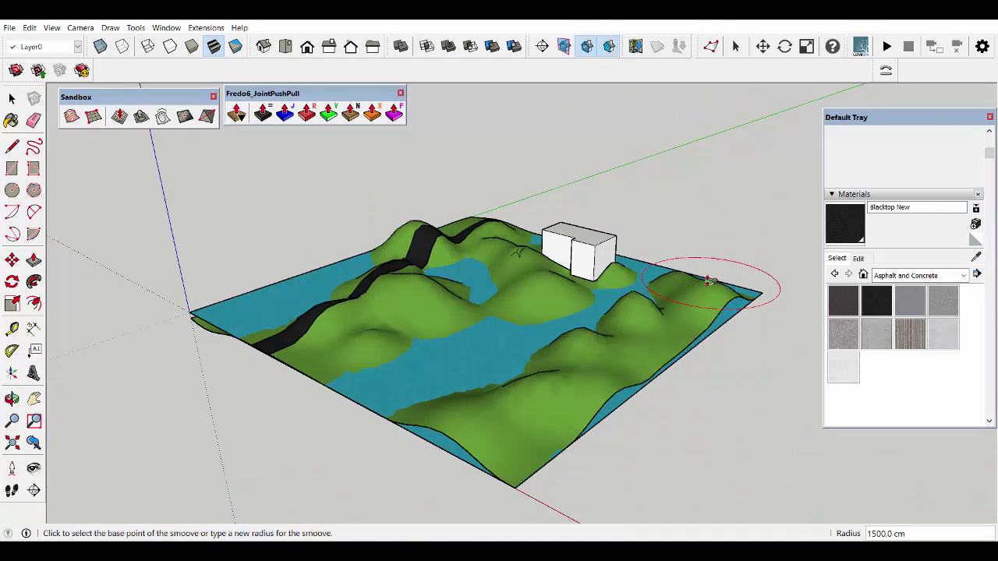
middle_drag(691, 335, 587, 418)
click(570, 407)
click(570, 407)
Step: Smoove the terrain near the block and lower the front-left corner
scroll(660, 348, down, 3)
middle_drag(660, 347, 664, 312)
scroll(670, 305, up, 3)
click(672, 310)
click(680, 308)
mouse_move(479, 351)
middle_down()
mouse_move(673, 361)
mouse_move(562, 372)
mouse_move(632, 352)
middle_up()
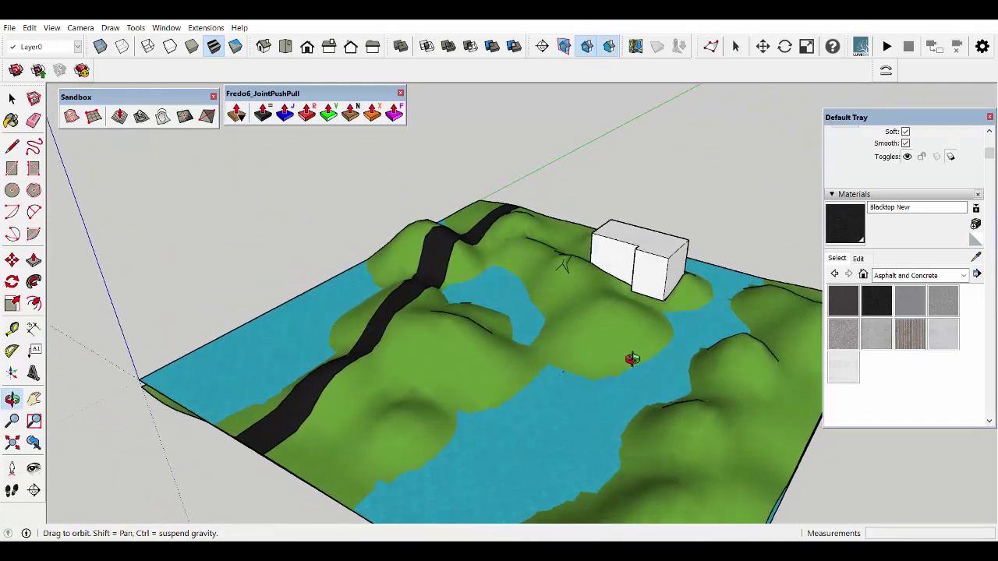
mouse_move(452, 356)
middle_down()
mouse_move(598, 363)
mouse_move(383, 428)
middle_up()
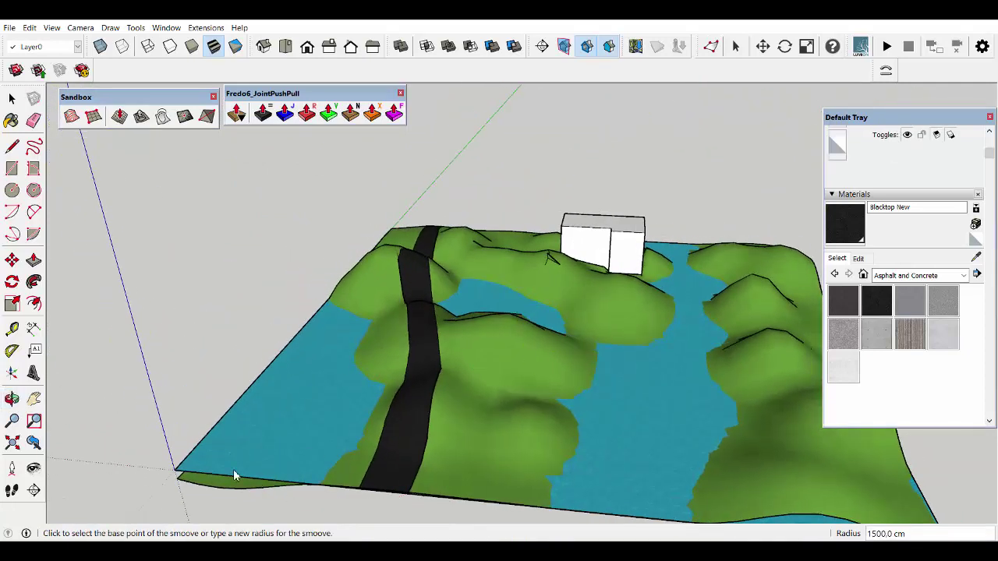
click(211, 486)
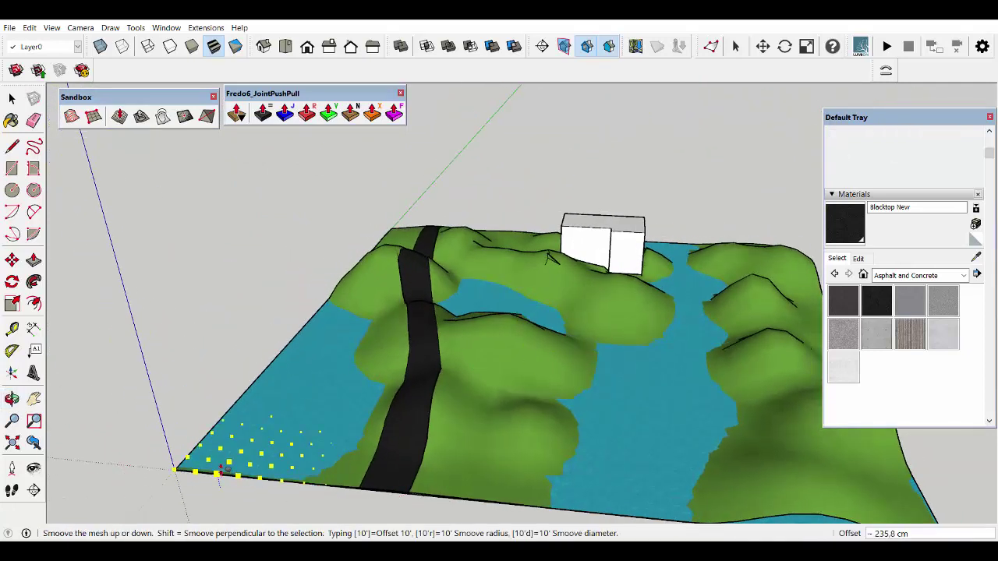
click(221, 468)
Step: Lower the ridge hilltop beside the black channel by about 398 cm with a 1500 cm smoove
mouse_move(430, 382)
middle_down()
mouse_move(273, 418)
mouse_move(250, 374)
middle_up()
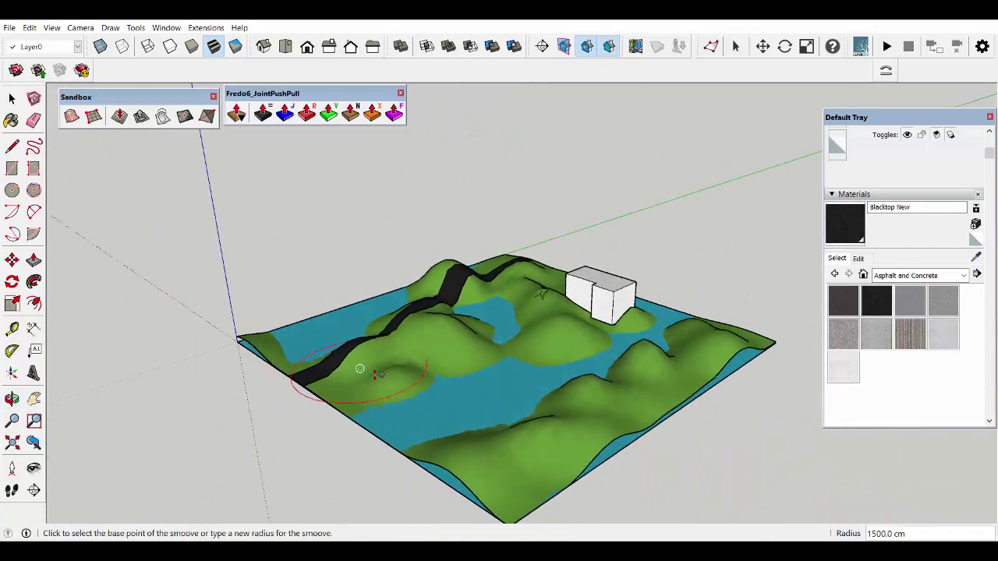
scroll(130, 257, down, 2)
click(10, 99)
mouse_move(690, 468)
middle_down()
mouse_move(659, 418)
mouse_move(684, 400)
middle_up()
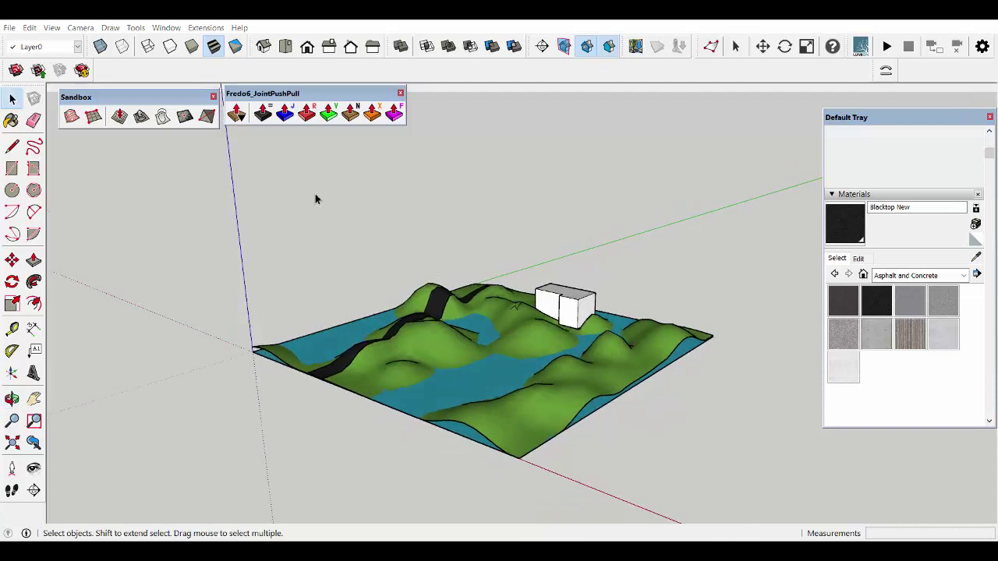
click(121, 120)
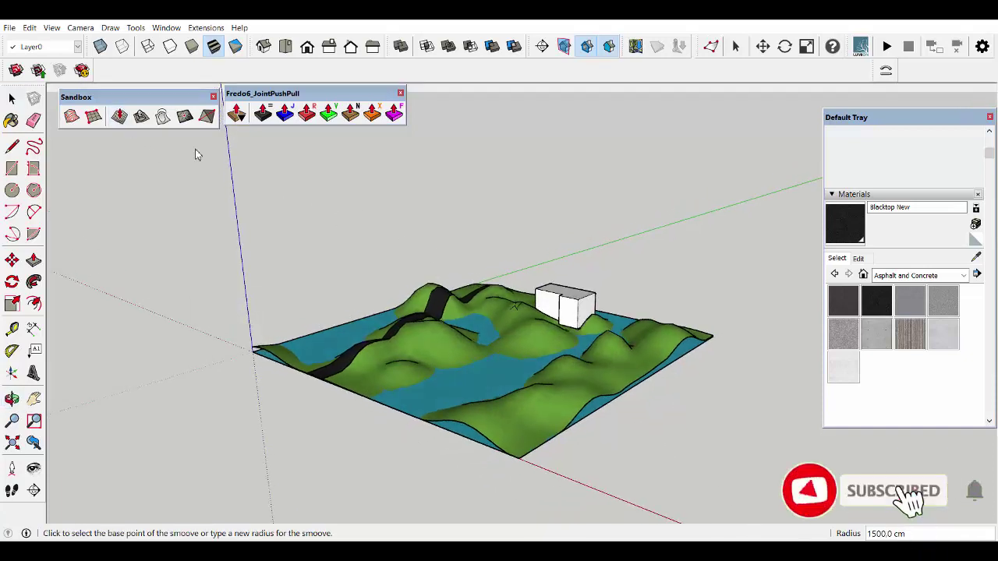
middle_drag(421, 242, 398, 281)
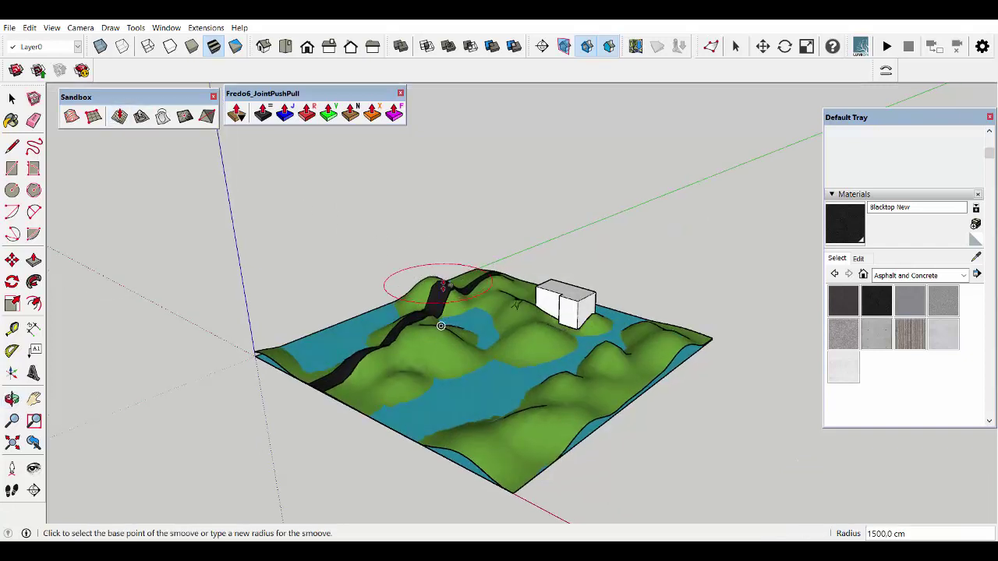
click(442, 283)
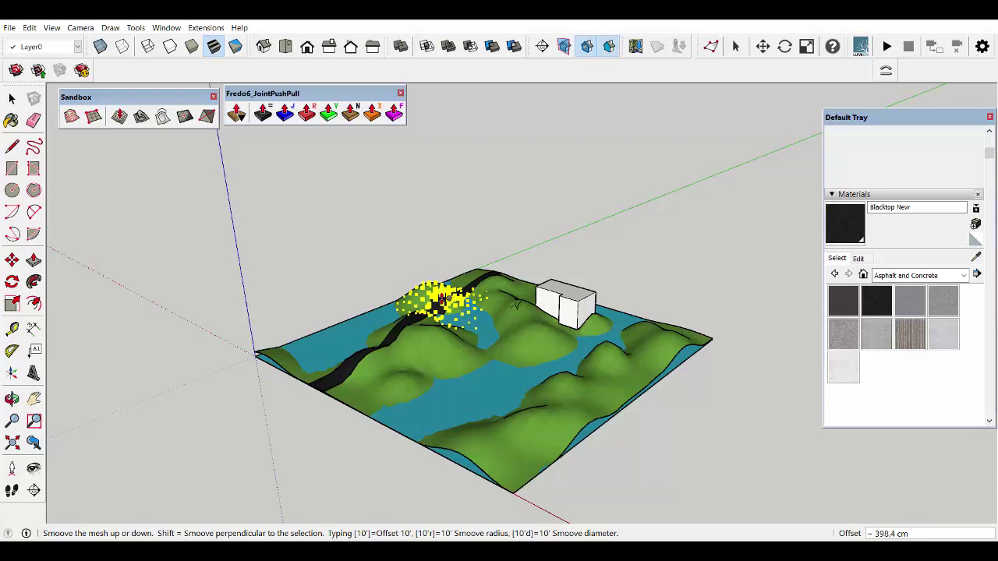
click(440, 326)
scroll(458, 254, up, 2)
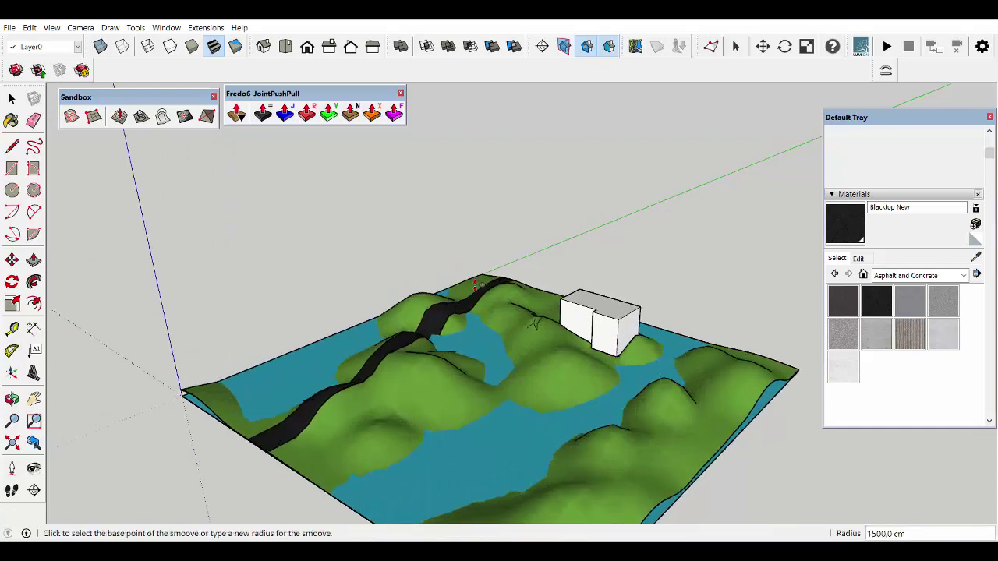
scroll(477, 296, up, 3)
scroll(455, 296, down, 5)
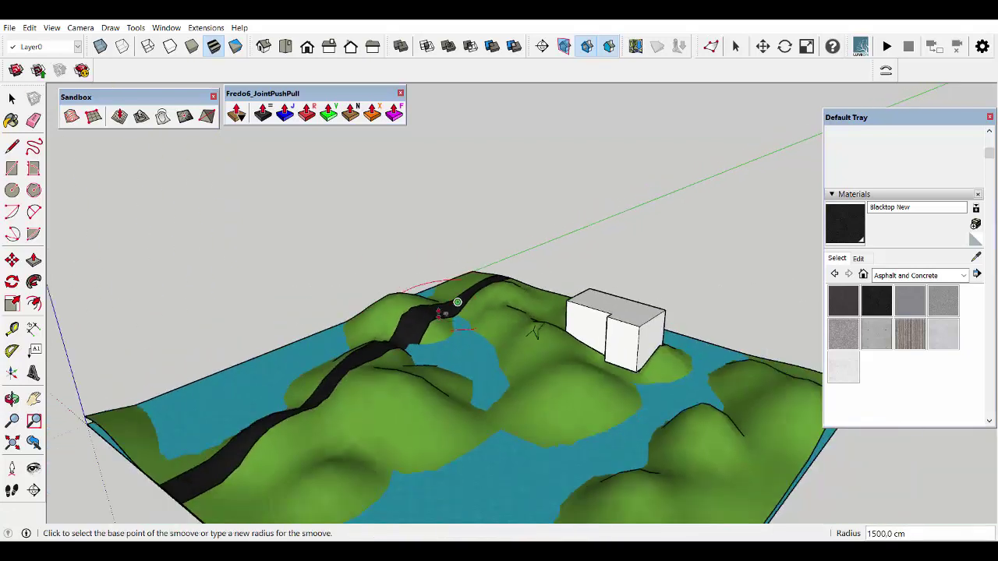